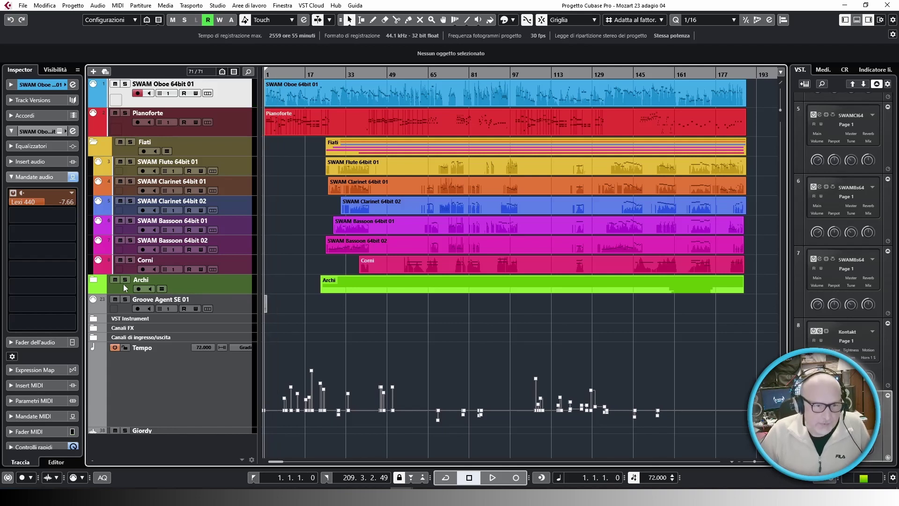
Mute the Groove Agent SE 01 track and start playback from the beginning of the project
click(115, 300)
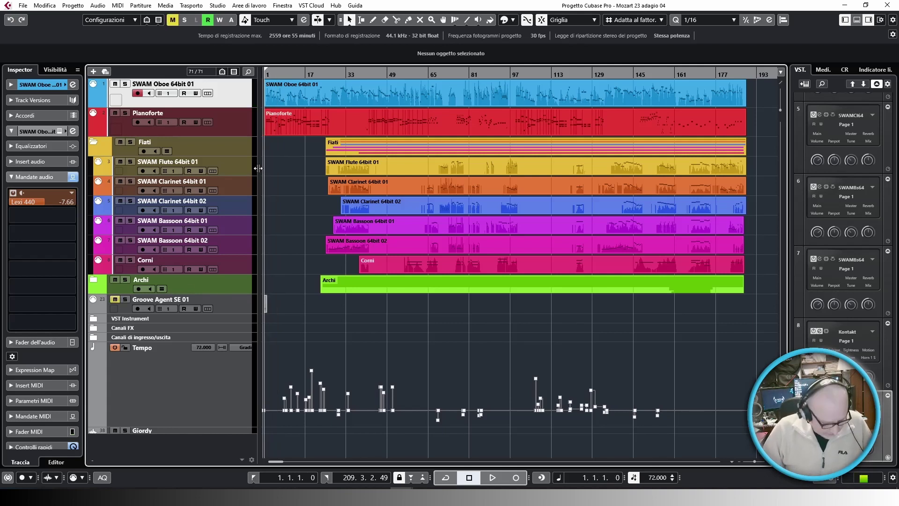
key(h)
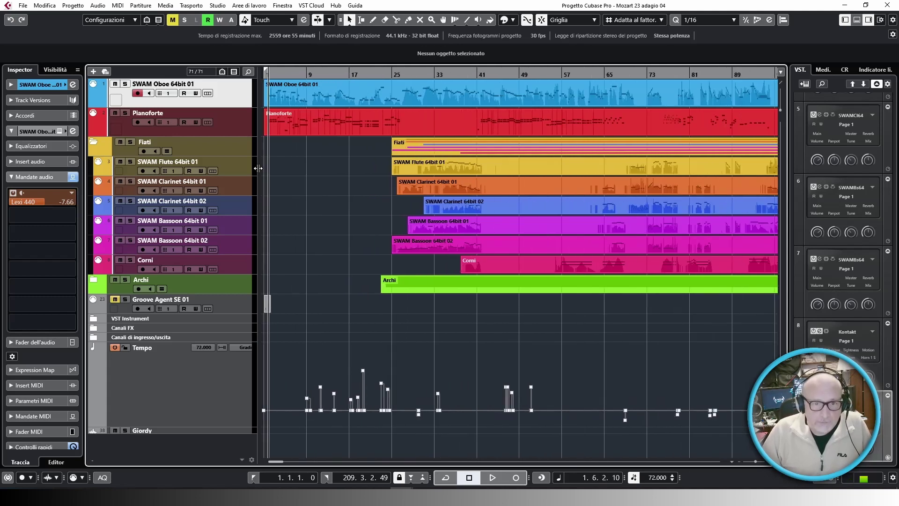
key(space)
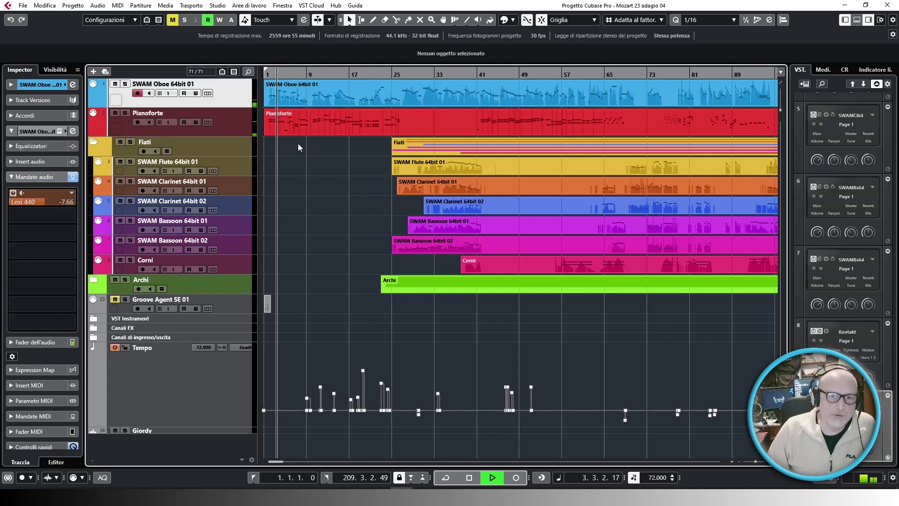
View the notes of the SWAM Oboe and Pianoforte parts in the Key Editor during playback, and stop playback
double_click(296, 97)
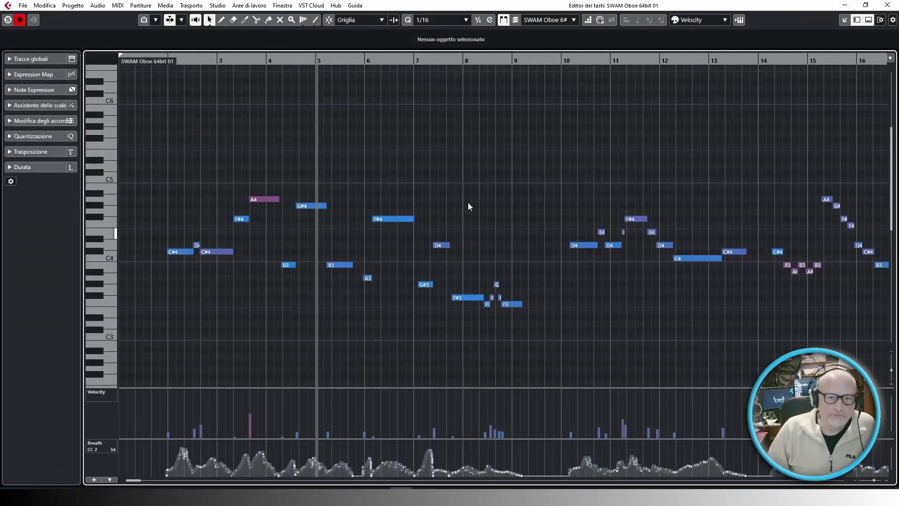
key(Escape)
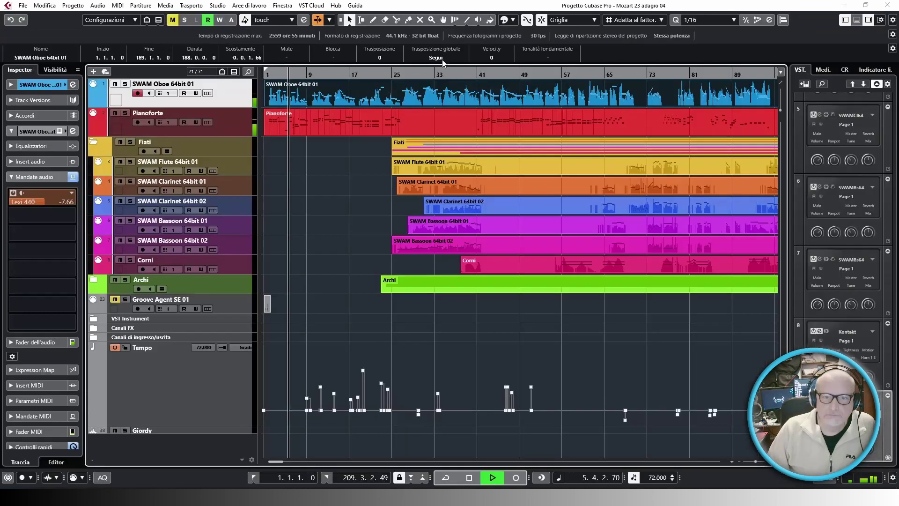
double_click(338, 116)
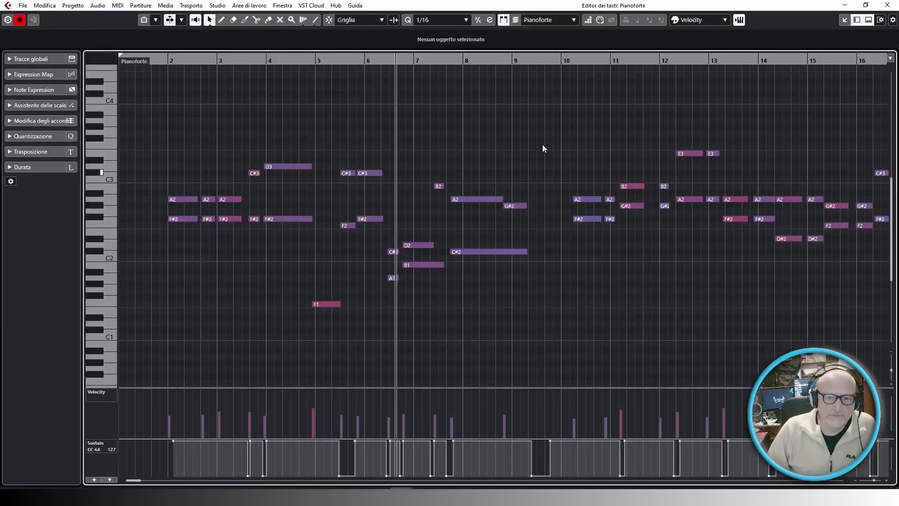
key(Escape)
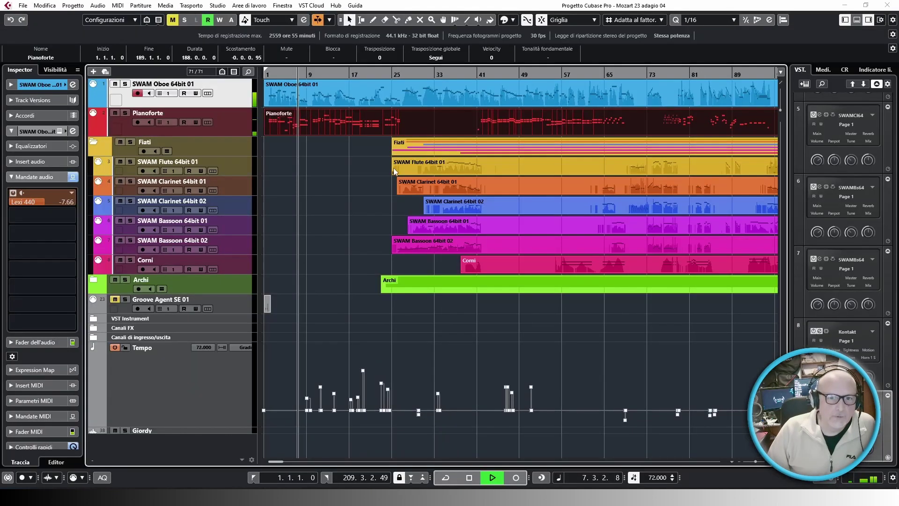
click(328, 150)
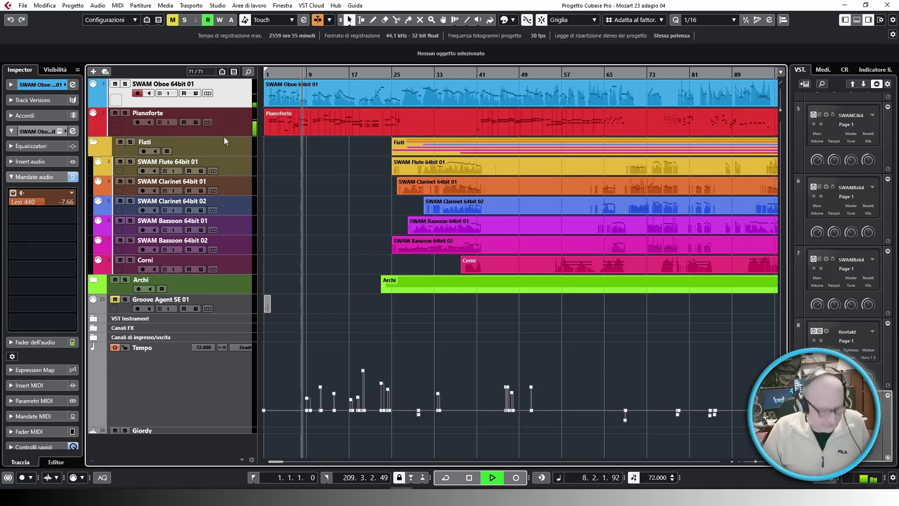
key(space)
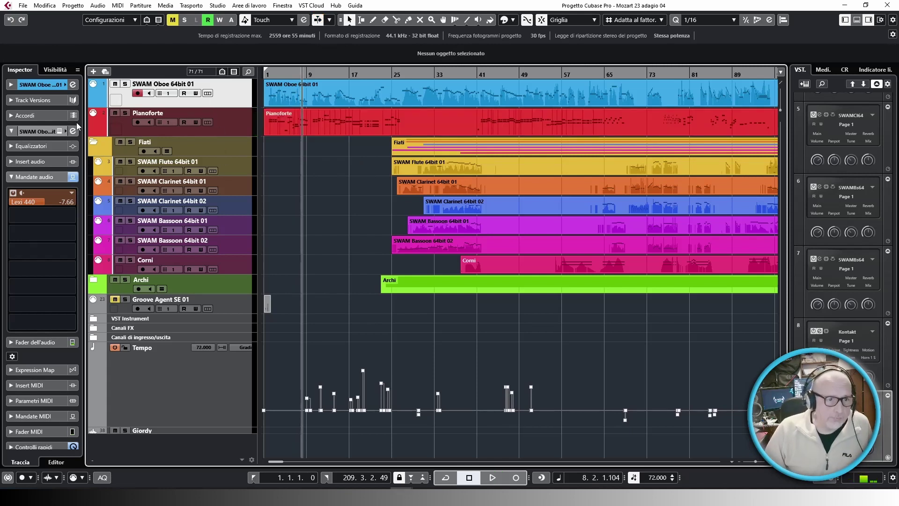
Open the SWAM Oboe instrument window, check its instrument model and settings, and close it
click(59, 131)
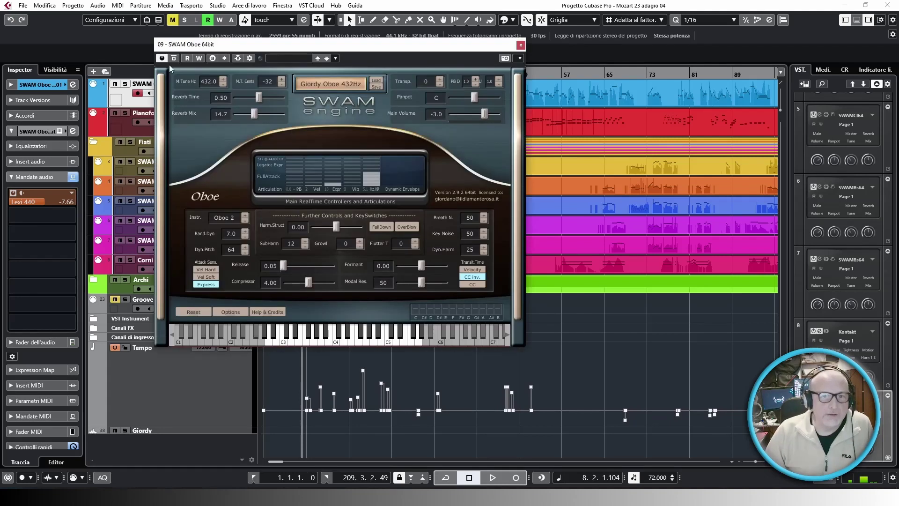
drag(250, 46, 347, 98)
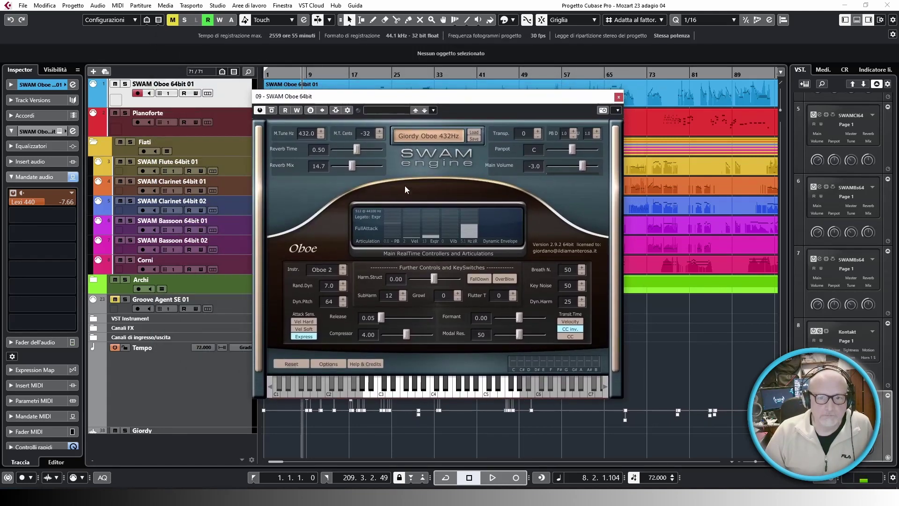
click(344, 269)
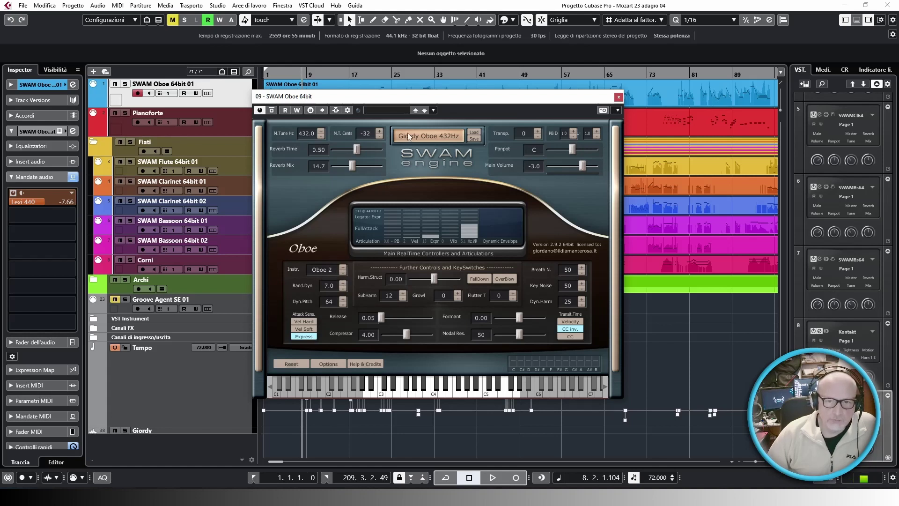
drag(417, 97, 381, 108)
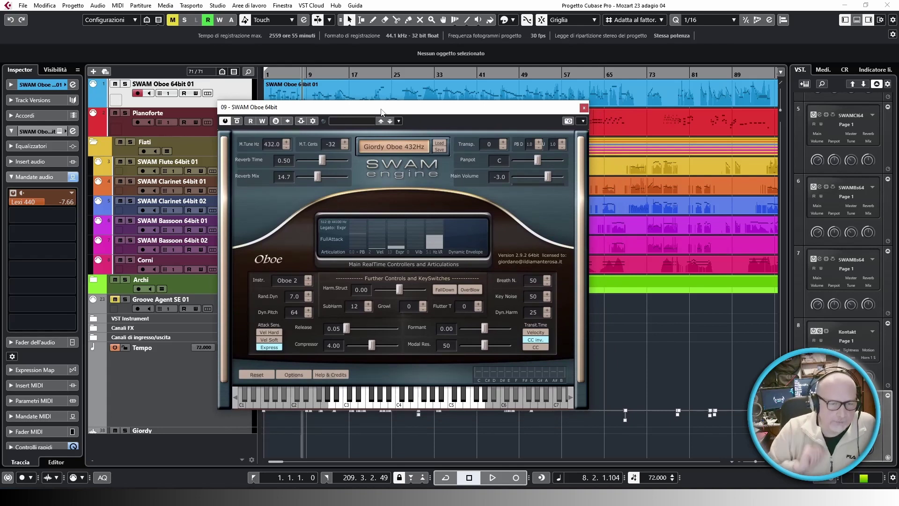
click(584, 108)
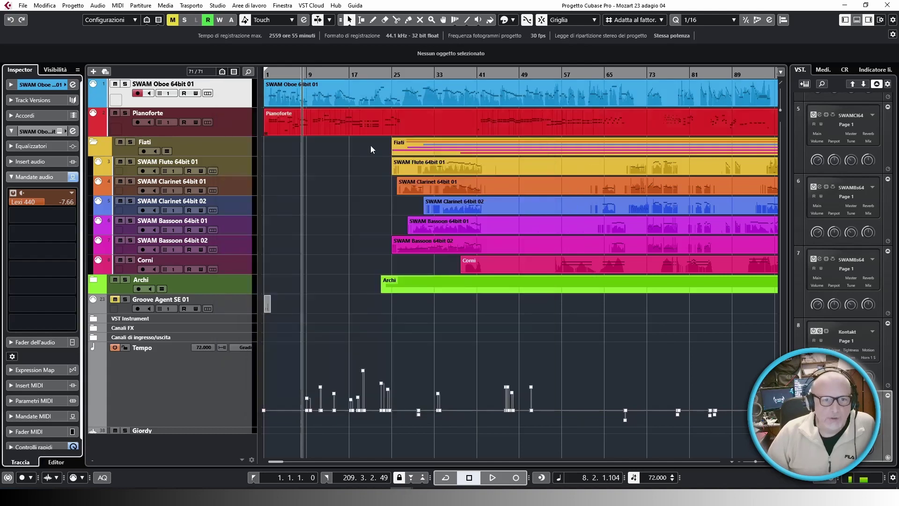
Open the Pianoforte track's Keyscape instrument, check the loaded piano patch, and close it
click(231, 116)
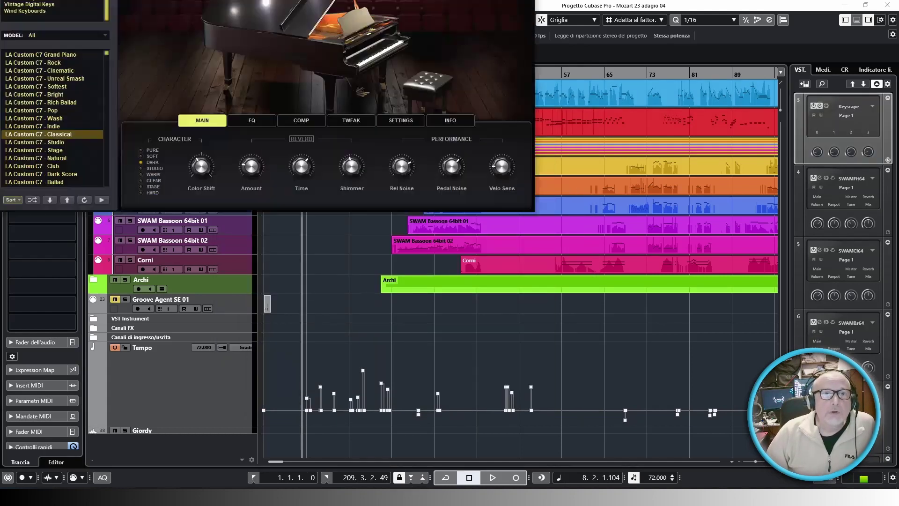
drag(319, 10, 445, 90)
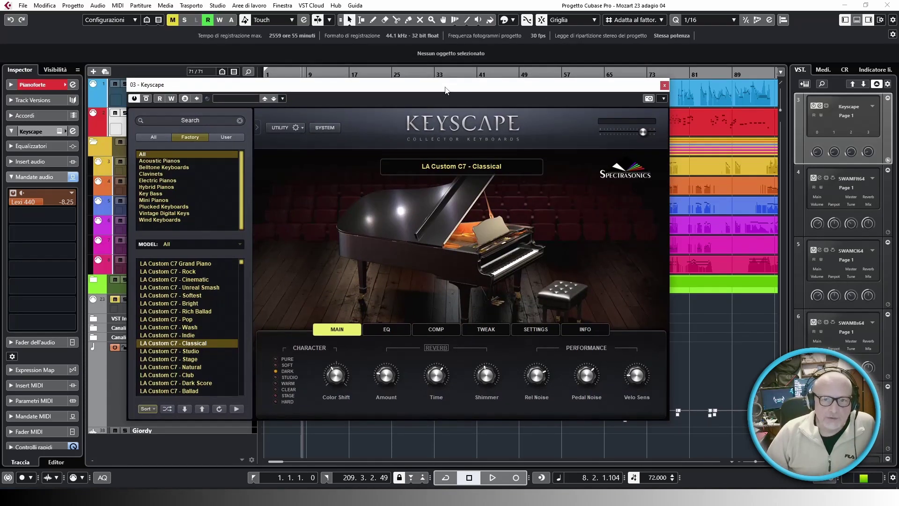
click(664, 85)
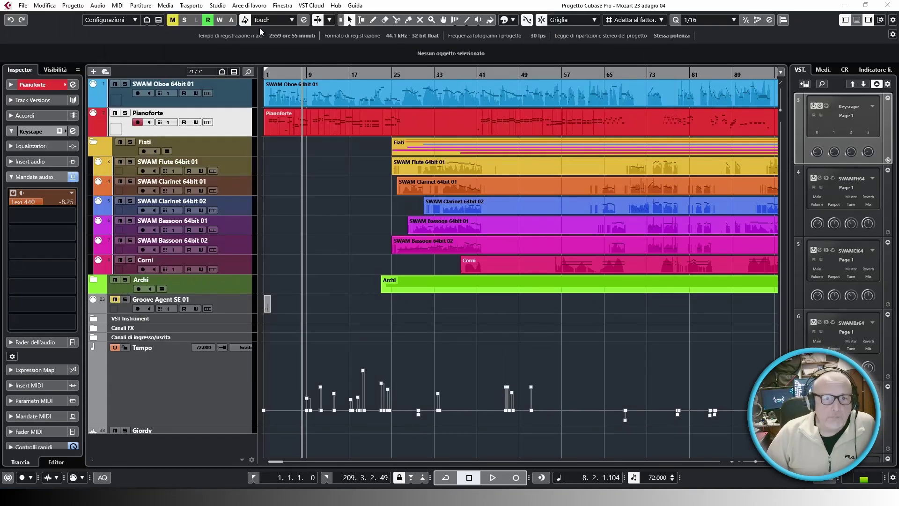
Select the Fiati folder track, then collapse and re-expand it to show the wind tracks
click(242, 147)
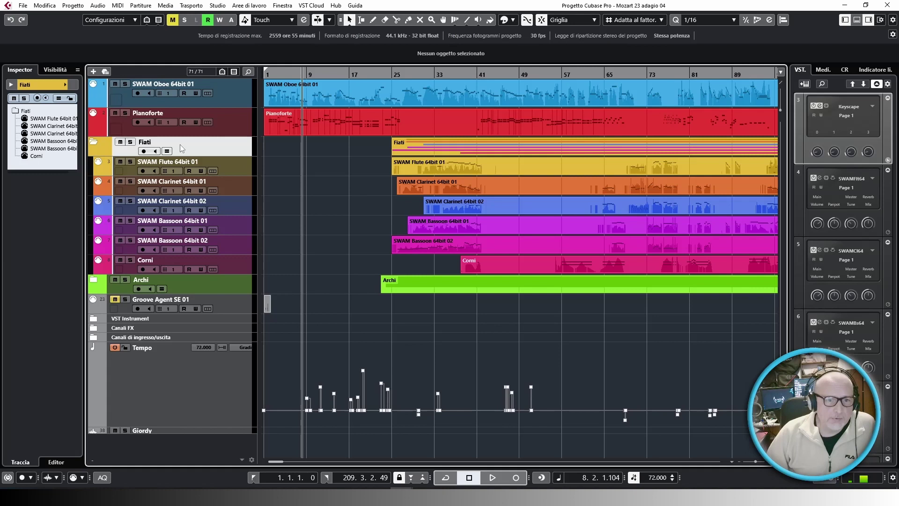
click(95, 143)
click(94, 143)
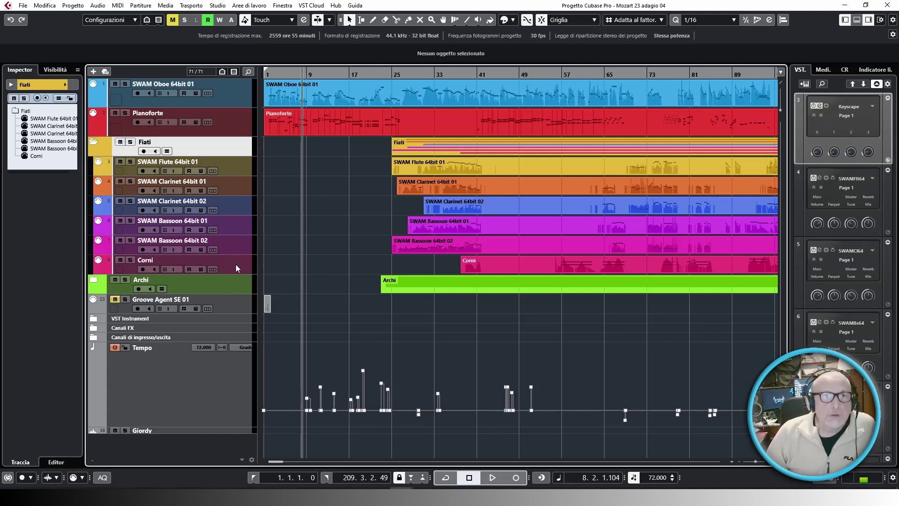
Open the SWAM Flute 64bit 01 instrument window, check the selected flute model, and close it
click(236, 168)
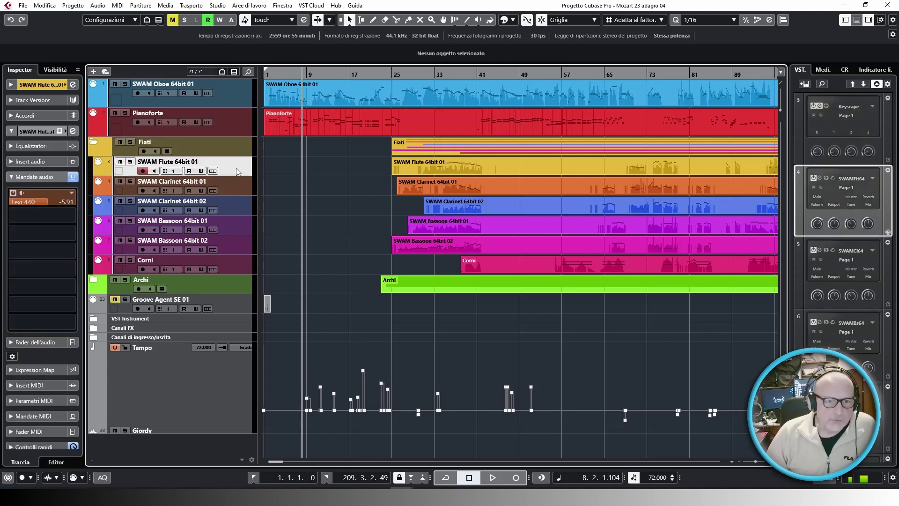
click(59, 131)
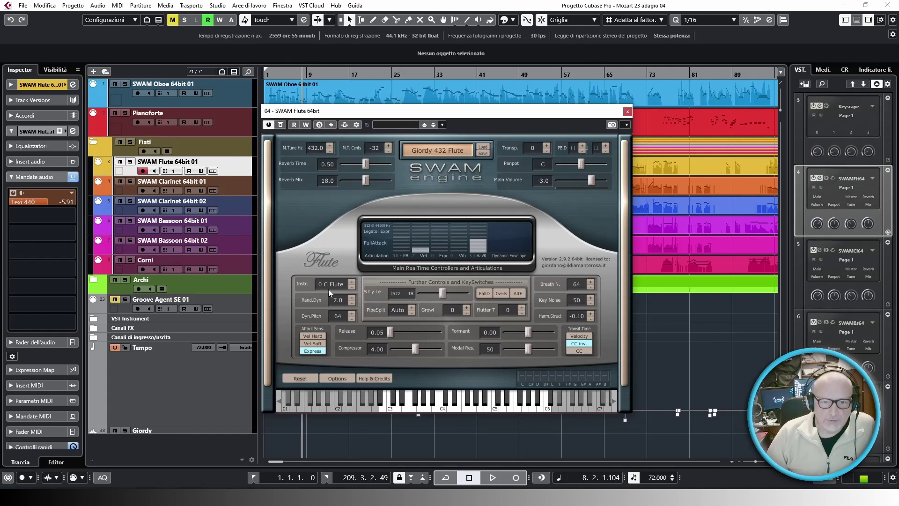
click(351, 282)
click(352, 282)
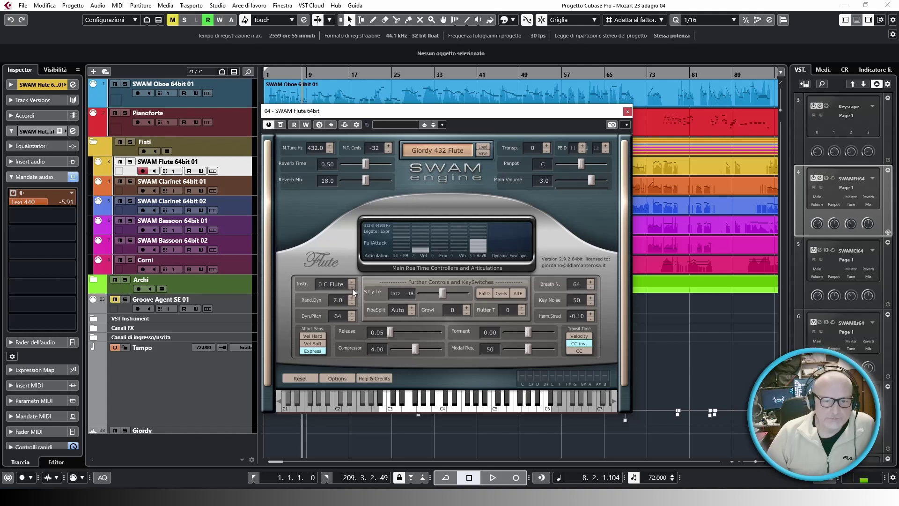
click(627, 112)
Compare the selection of the two clarinet tracks and open the SWAM Clarinet 64bit 01 instrument window
click(230, 185)
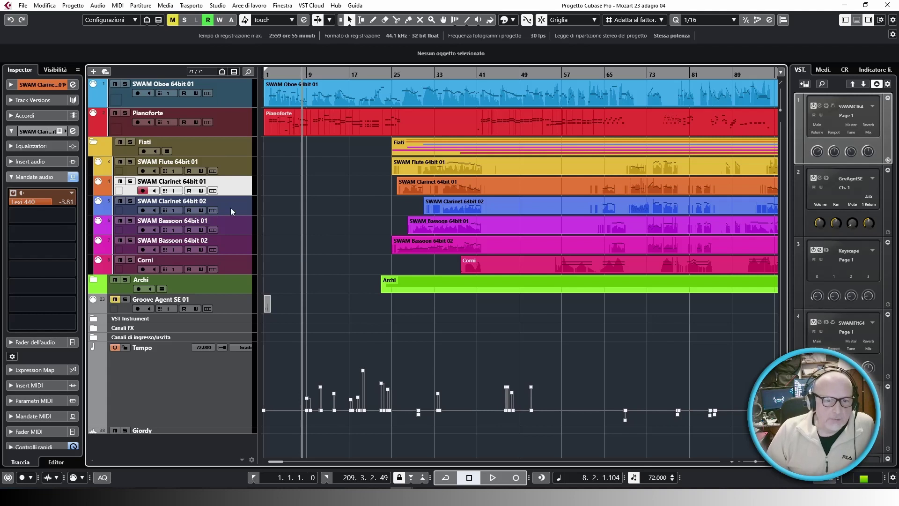
click(232, 211)
click(236, 184)
click(229, 207)
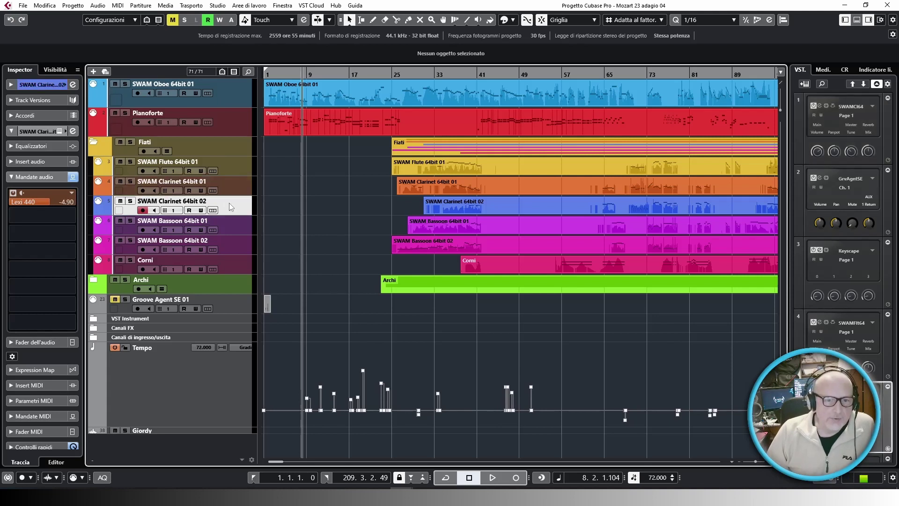
click(228, 190)
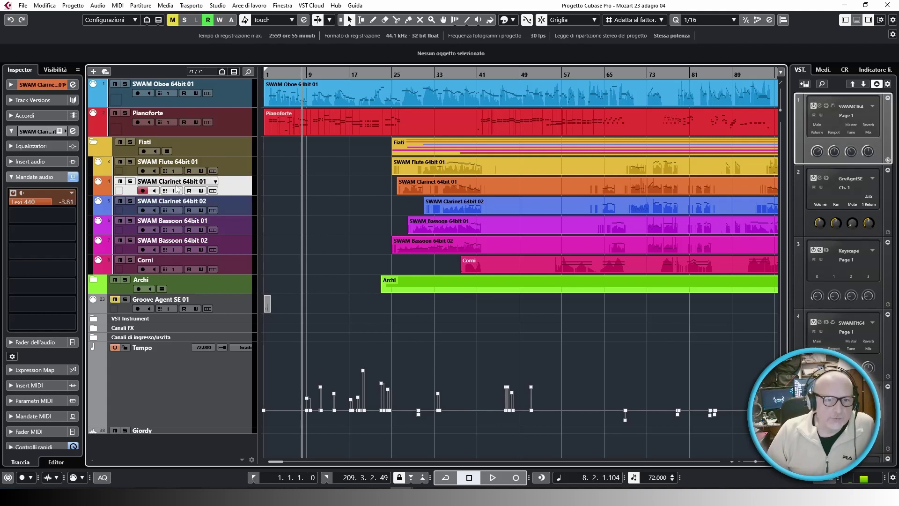
click(60, 131)
Open the SWAM Clarinet 64bit 02 track's instrument window as well, keeping the first clarinet's window open
click(135, 214)
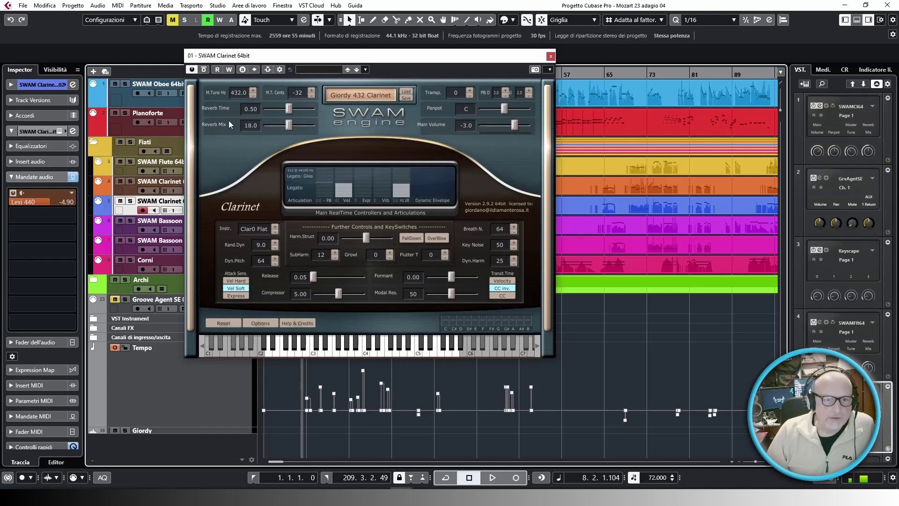
drag(255, 55, 423, 43)
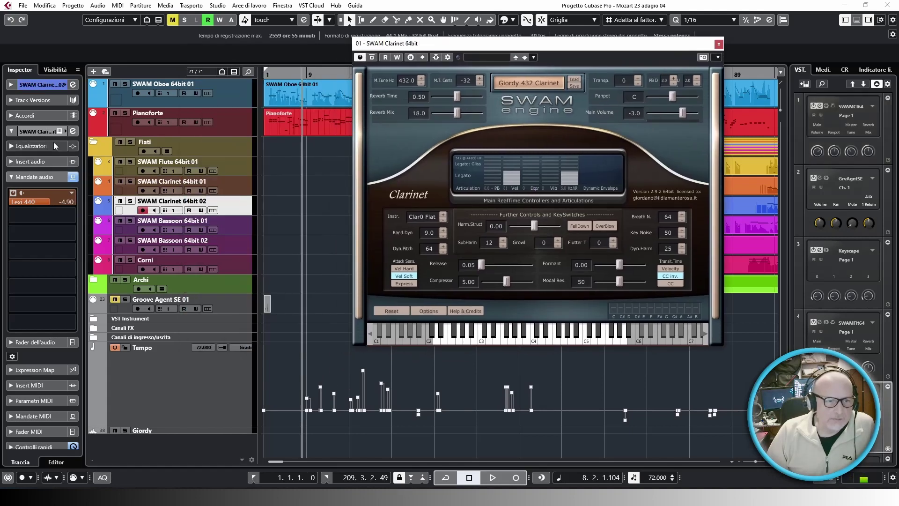
click(60, 132)
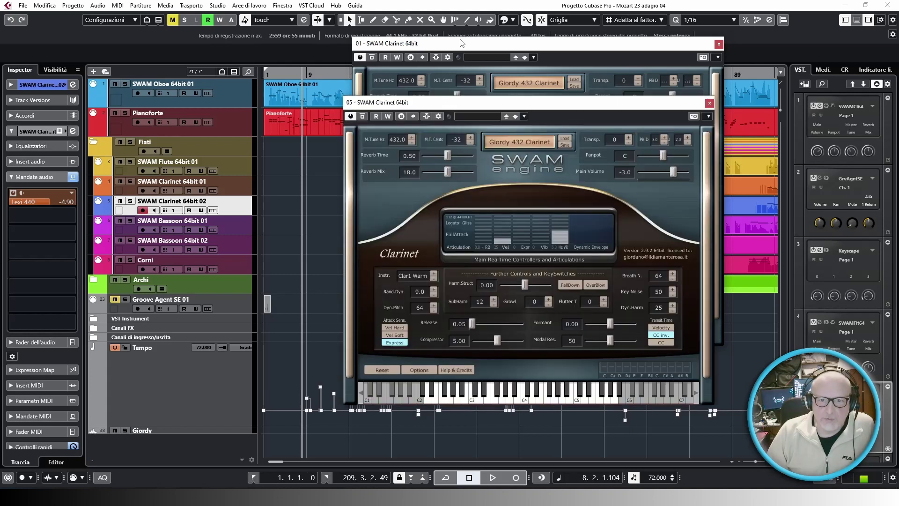
Place the two clarinet instrument windows side by side, compare them during soloed playback, and stop playback
drag(463, 44, 196, 94)
drag(531, 97, 621, 88)
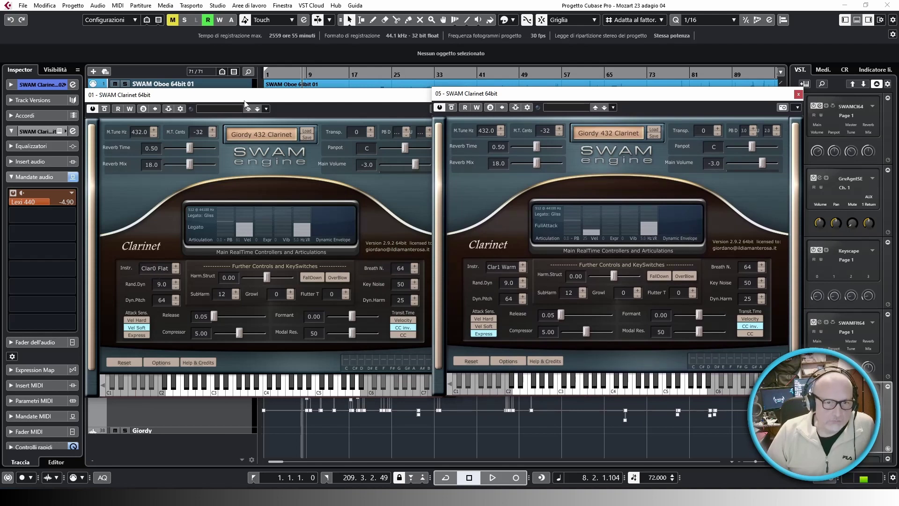
drag(244, 102, 213, 103)
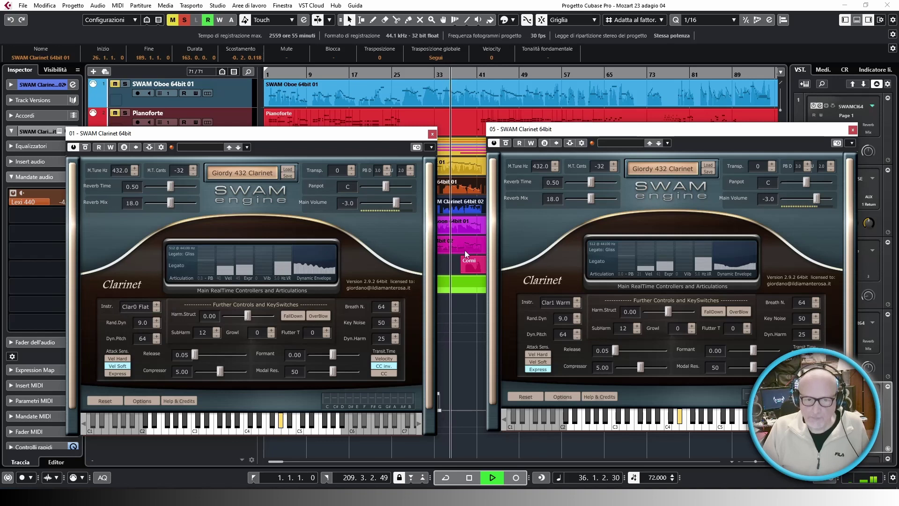
drag(380, 135, 398, 131)
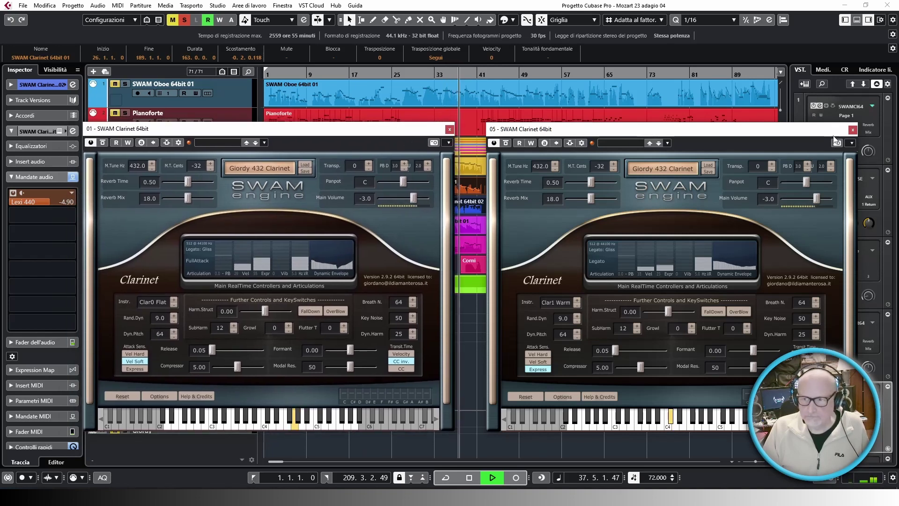
key(space)
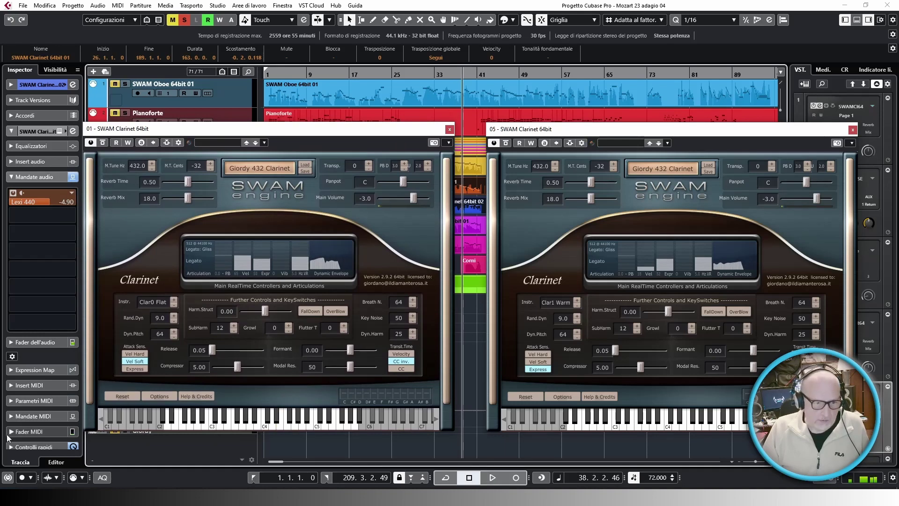
Expand the FX channels folder and open the RC 48 reverb inserted on the Lexi 440 channel
drag(268, 131, 508, 150)
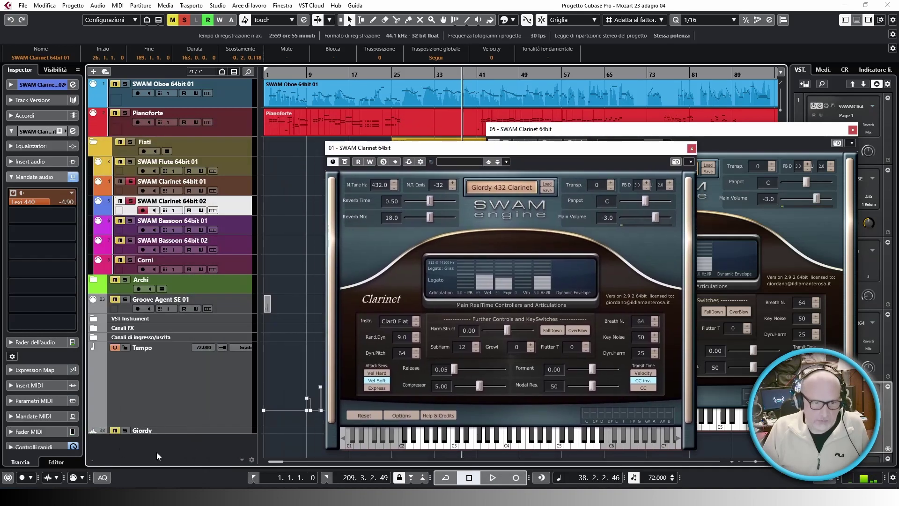
click(94, 331)
click(133, 349)
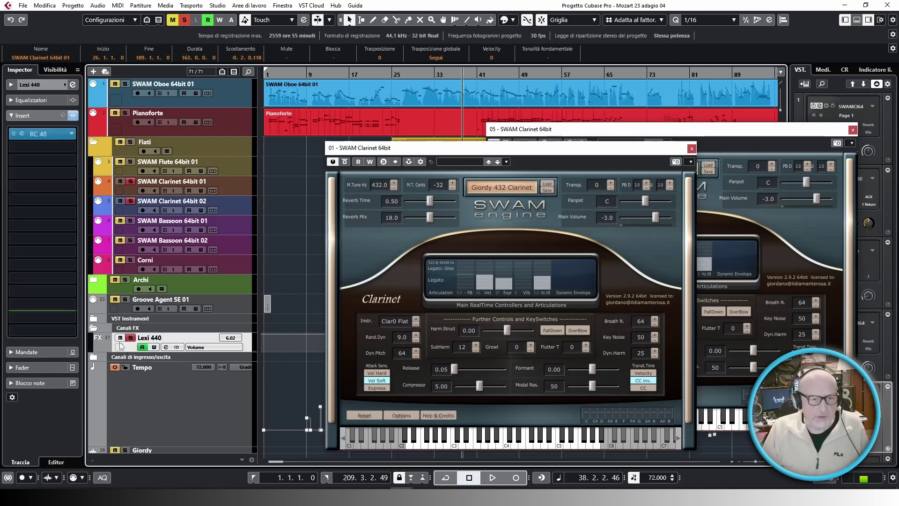
click(23, 136)
drag(648, 201, 519, 119)
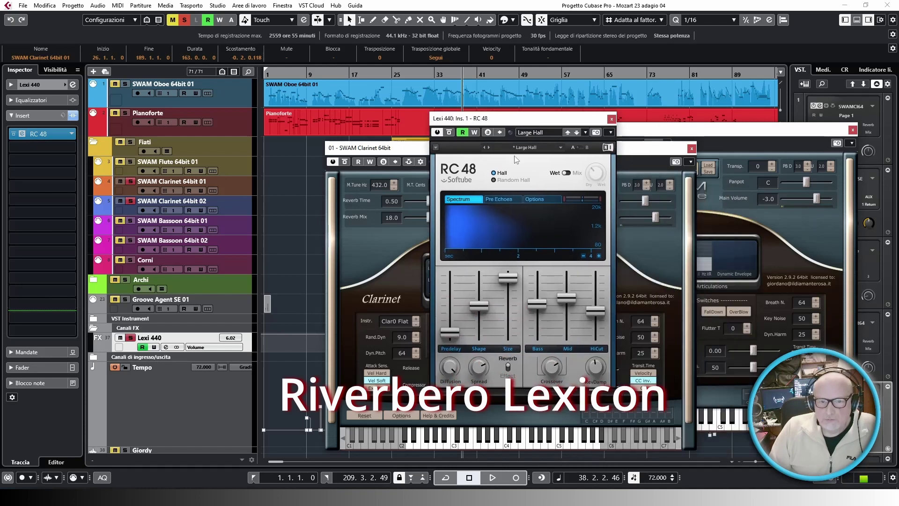
Close the RC 48 reverb, line up the two clarinet instrument windows side by side, and close both
click(611, 119)
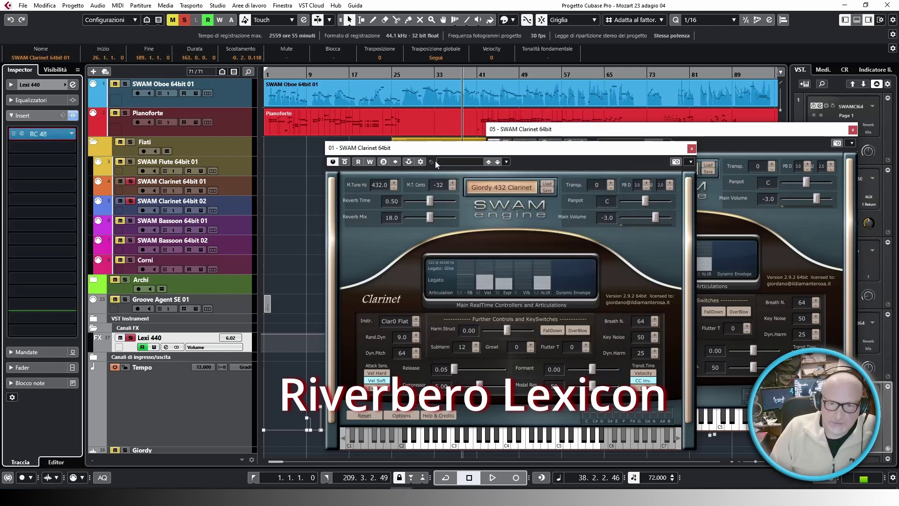
click(236, 183)
drag(391, 149, 182, 130)
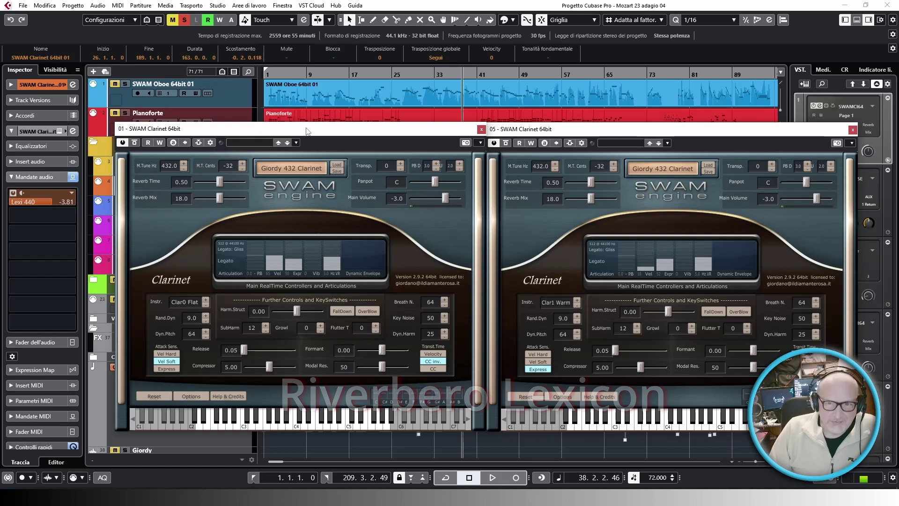
click(481, 129)
click(853, 130)
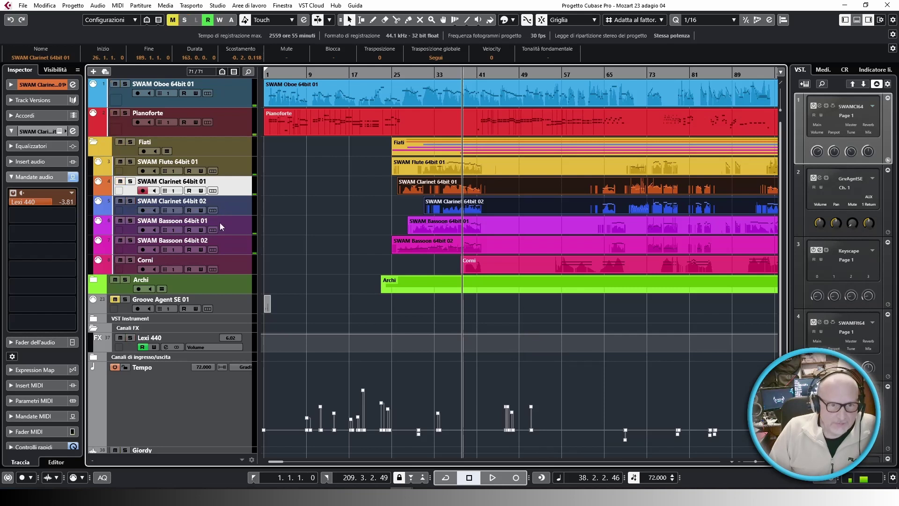
Solo the two bassoon tracks and open the SWAM Bassoon 64bit 01 instrument window over the arrangement
click(224, 245)
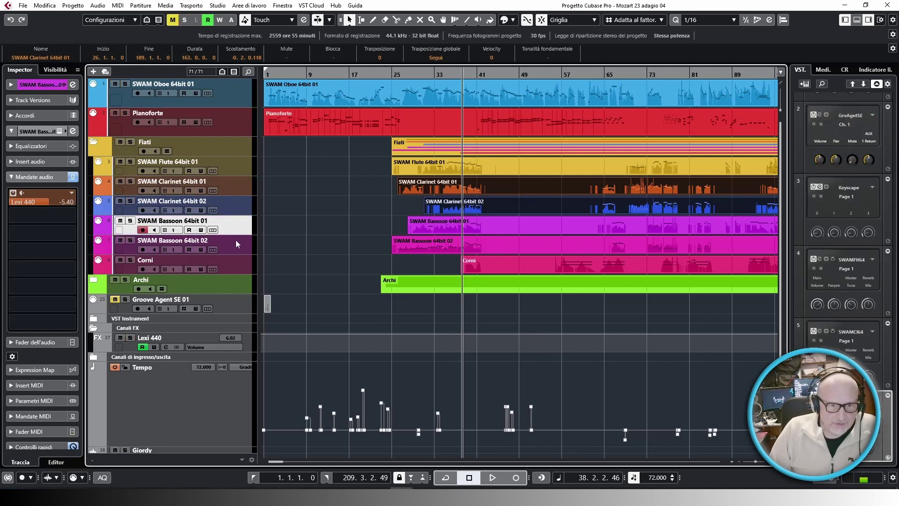
click(131, 222)
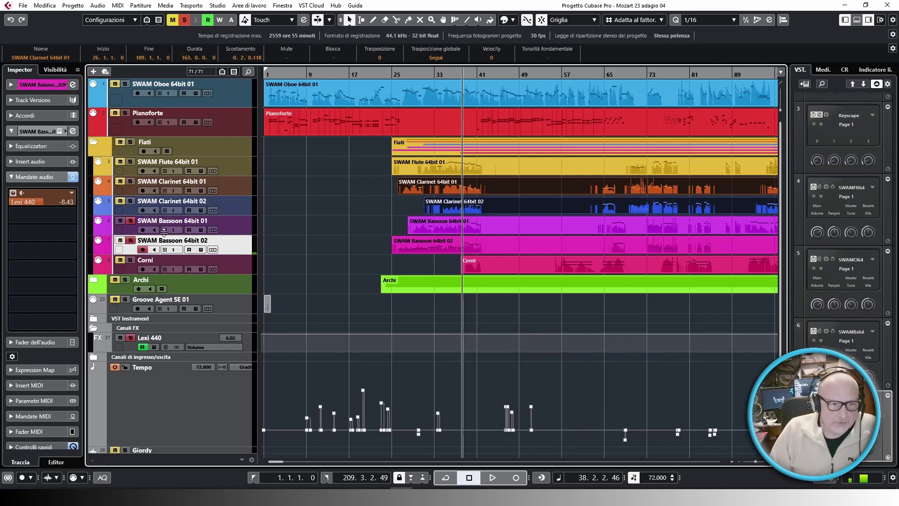
click(59, 132)
drag(215, 182, 279, 80)
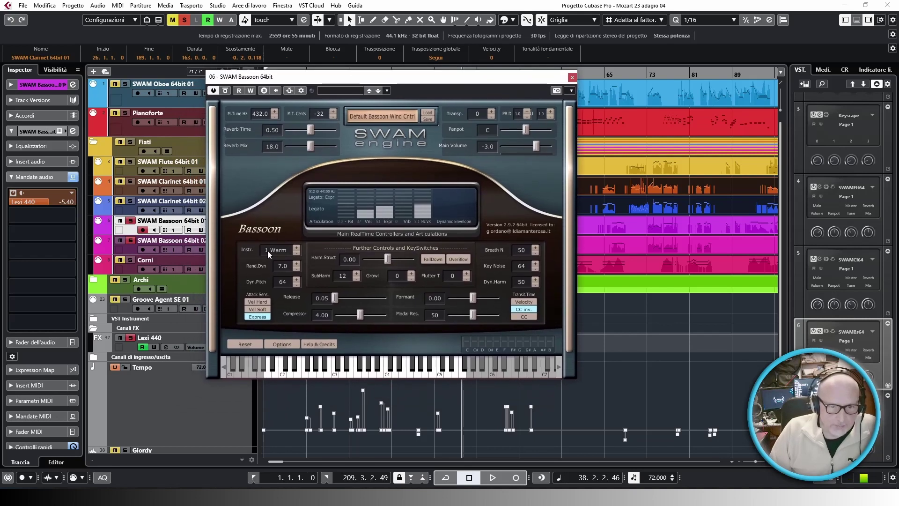
Open the SWAM Bassoon 64bit 02 instrument window beside the first bassoon's, compare their settings, and close both windows
click(130, 251)
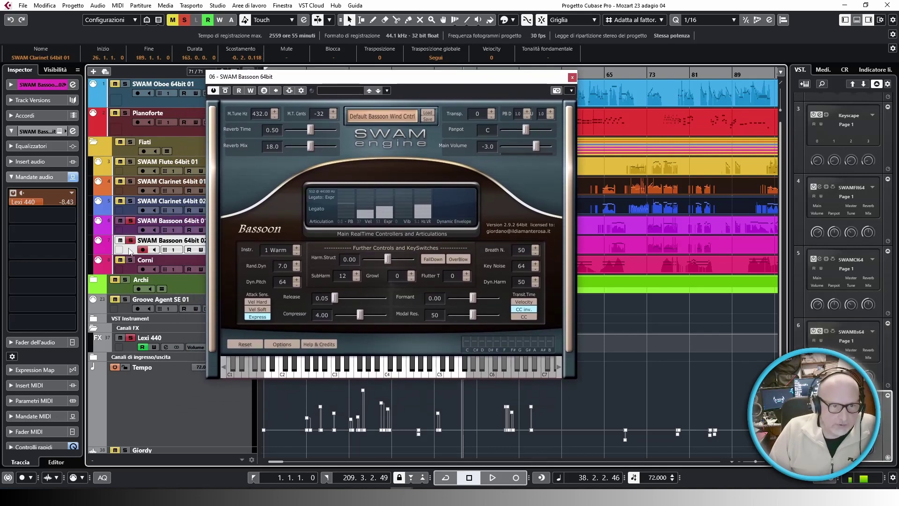
click(73, 131)
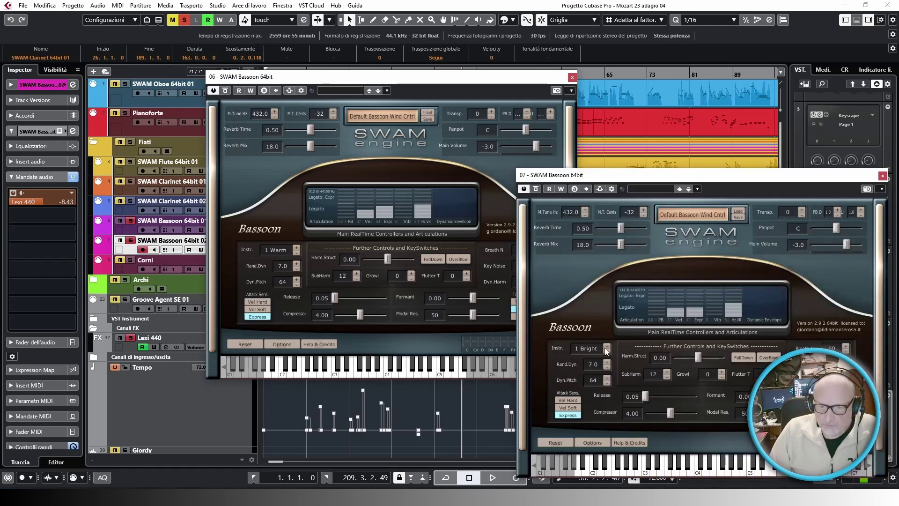
drag(649, 178, 536, 88)
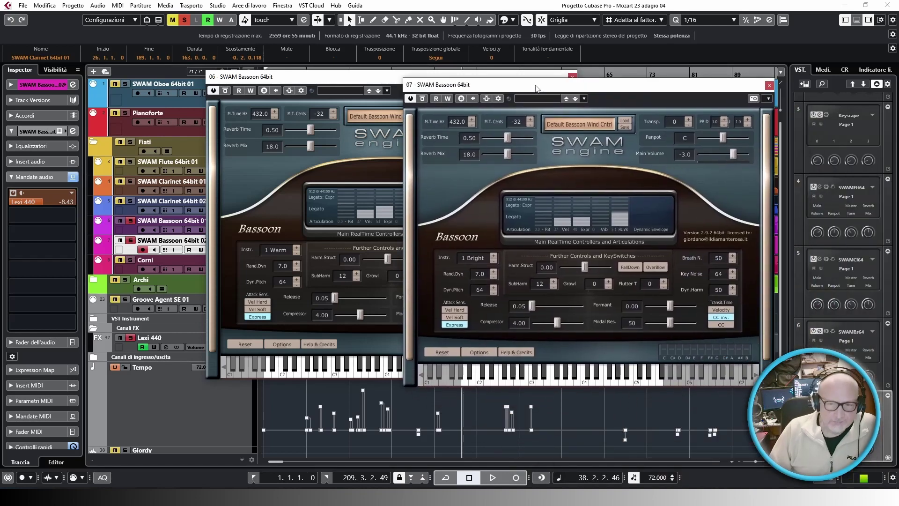
drag(536, 88, 528, 84)
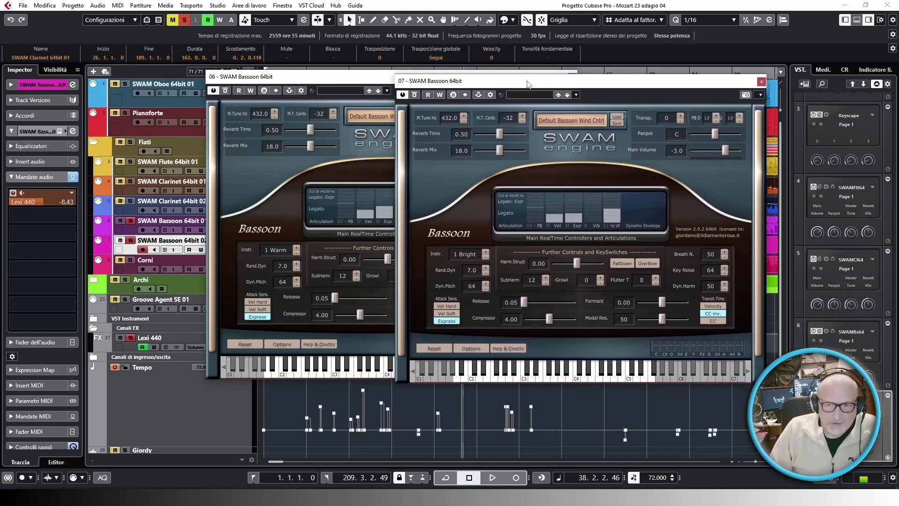
click(759, 81)
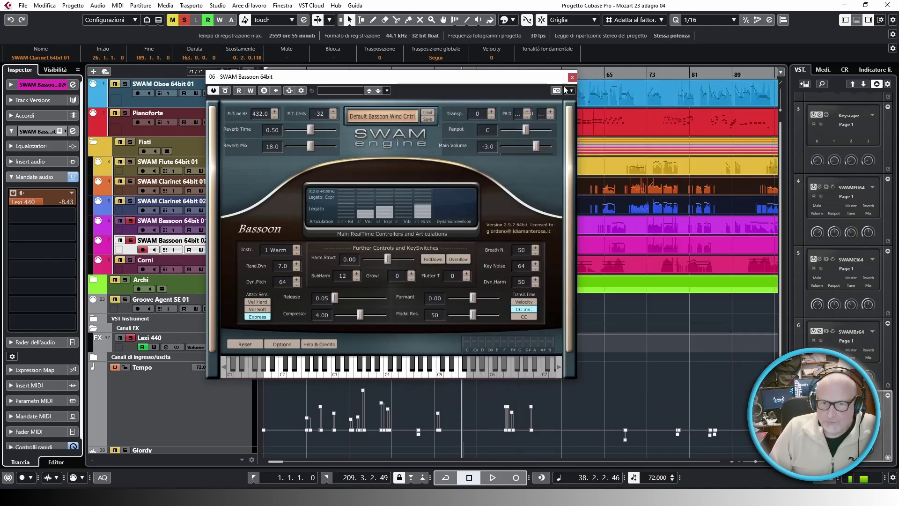
click(572, 76)
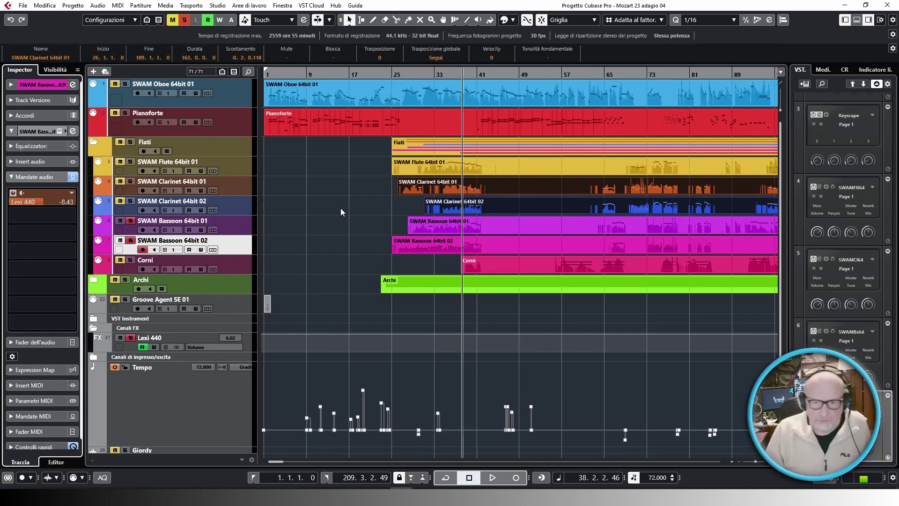
Play the soloed bassoons, view both bassoon parts together in the Key Editor, and return to the project arrangement
key(KP_Subtract)
key(space)
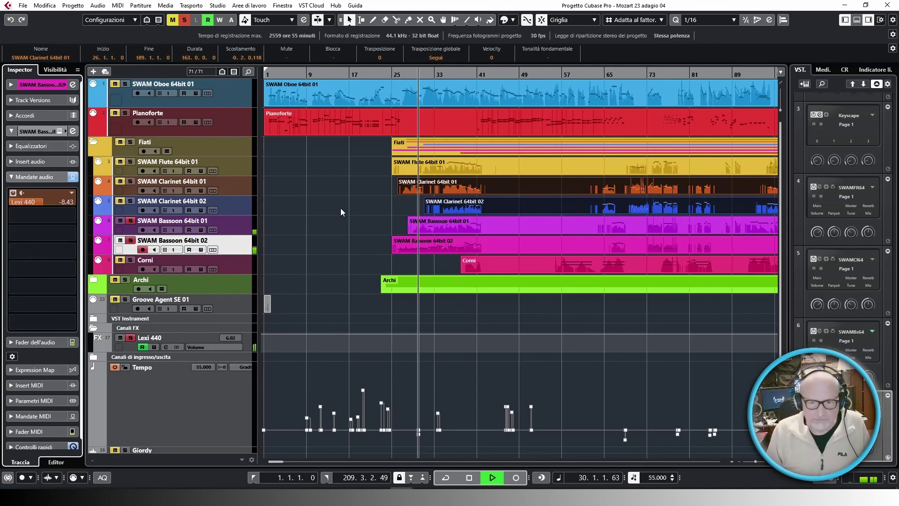
click(349, 262)
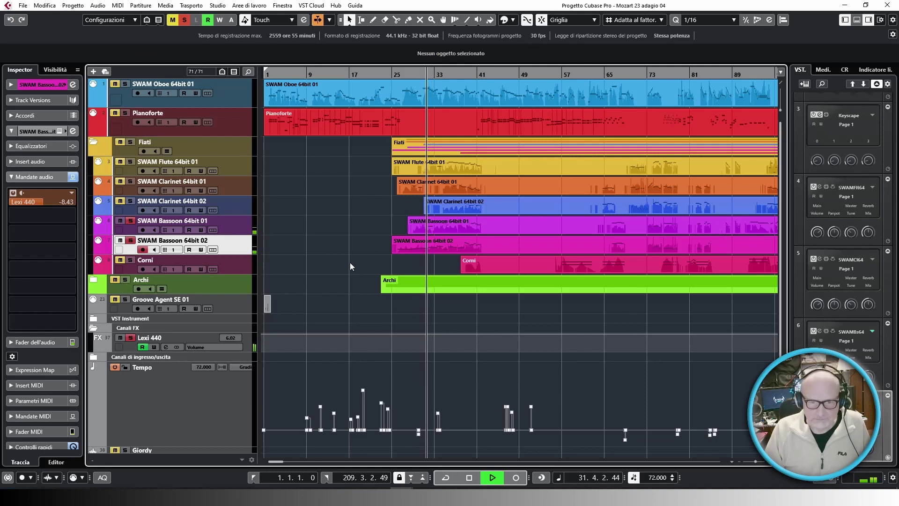
drag(373, 218, 427, 246)
double_click(440, 228)
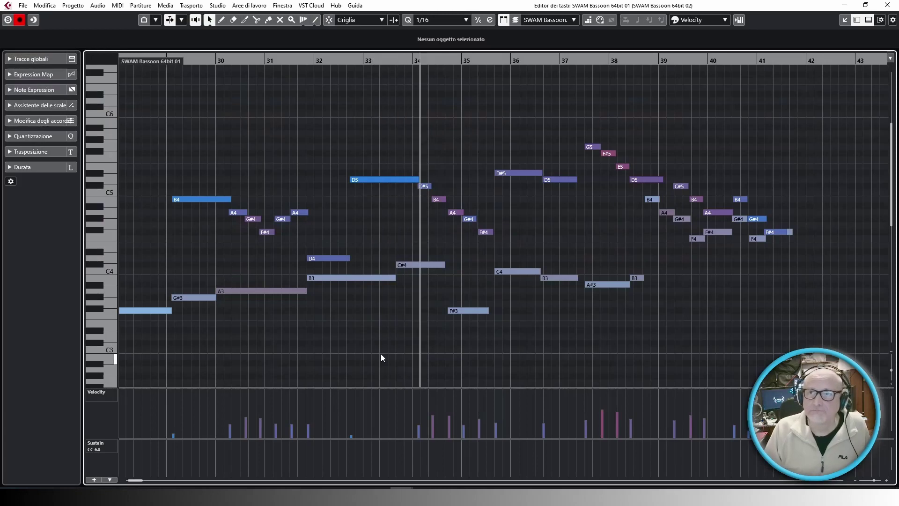
key(ctrl+e)
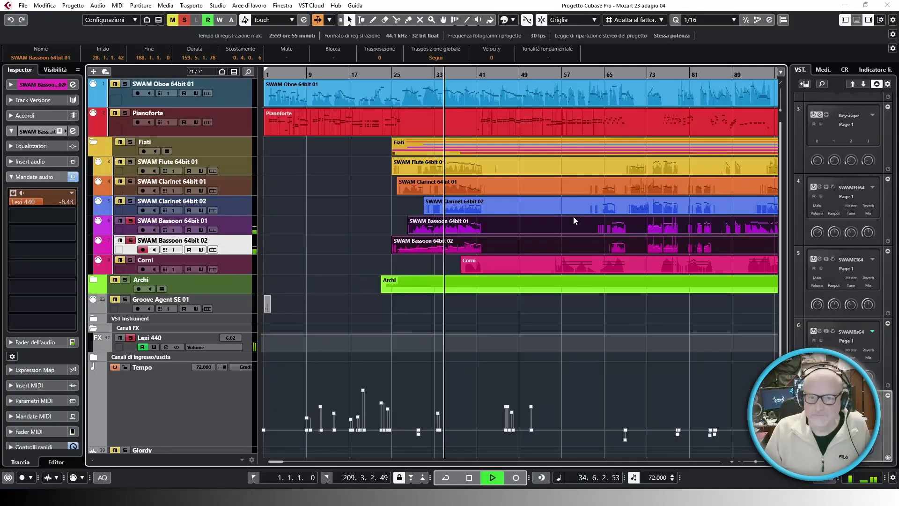
Stop playback, remove the bassoon solos, and show the Archi folder's tracks with the Fiati folder collapsed
key(space)
click(354, 218)
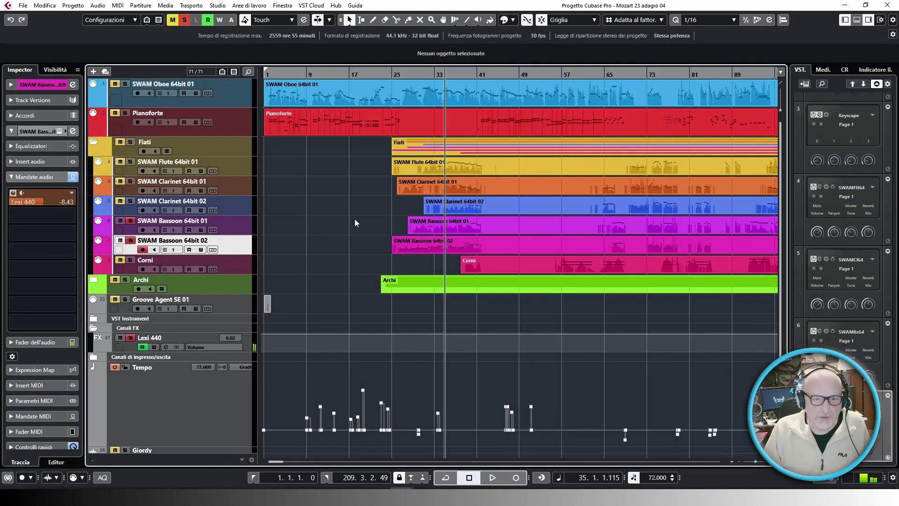
click(131, 221)
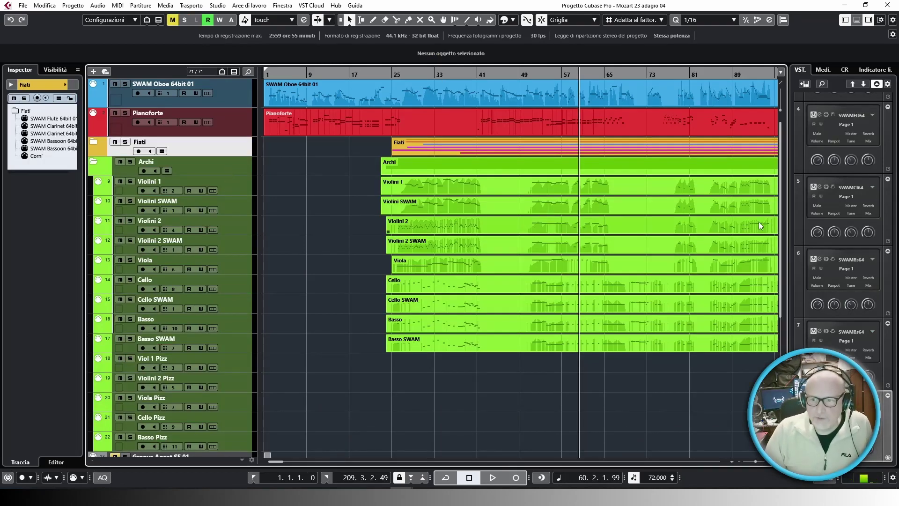
drag(781, 229, 785, 253)
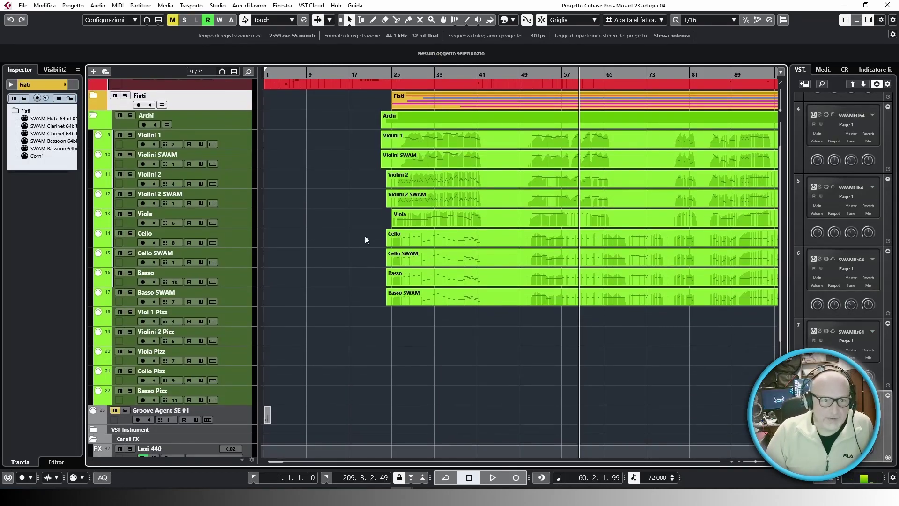
Open the SWAM Violin instrument windows of the Violini SWAM and Violini 2 SWAM tracks and offset them to compare their instruments
click(232, 167)
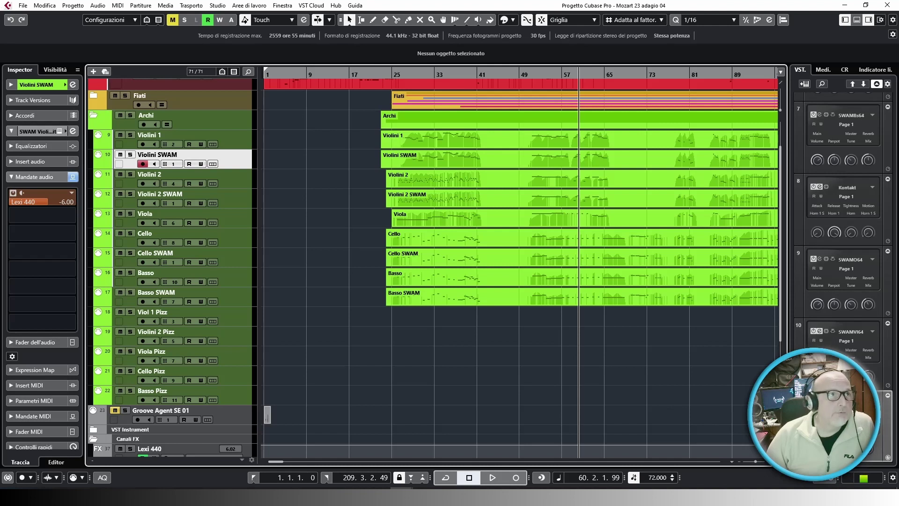
click(212, 163)
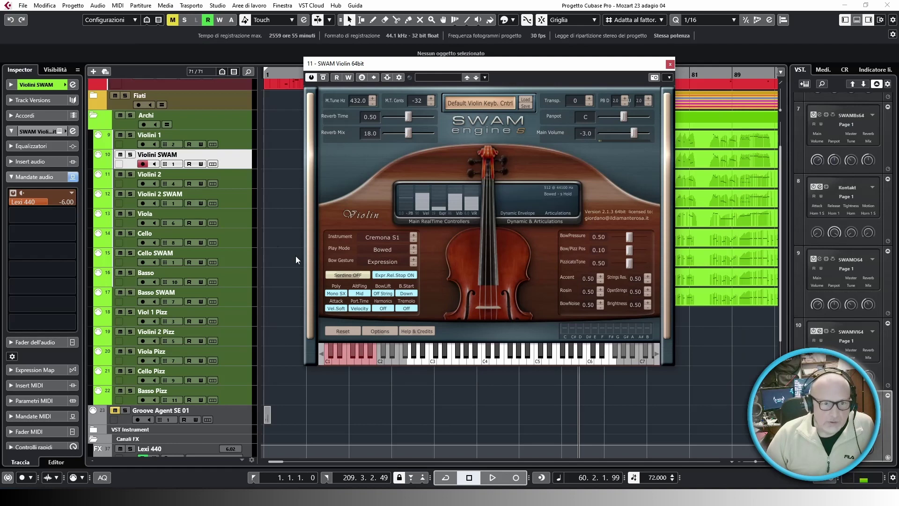
click(223, 197)
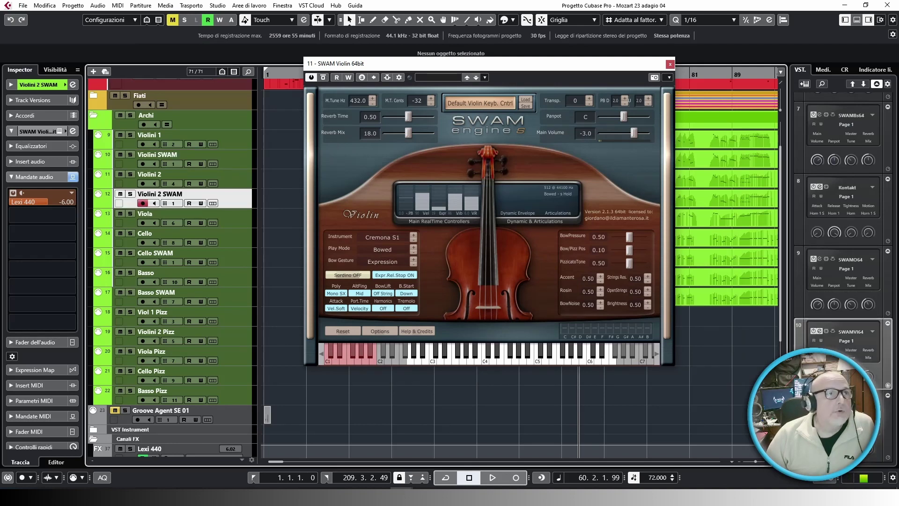
click(213, 203)
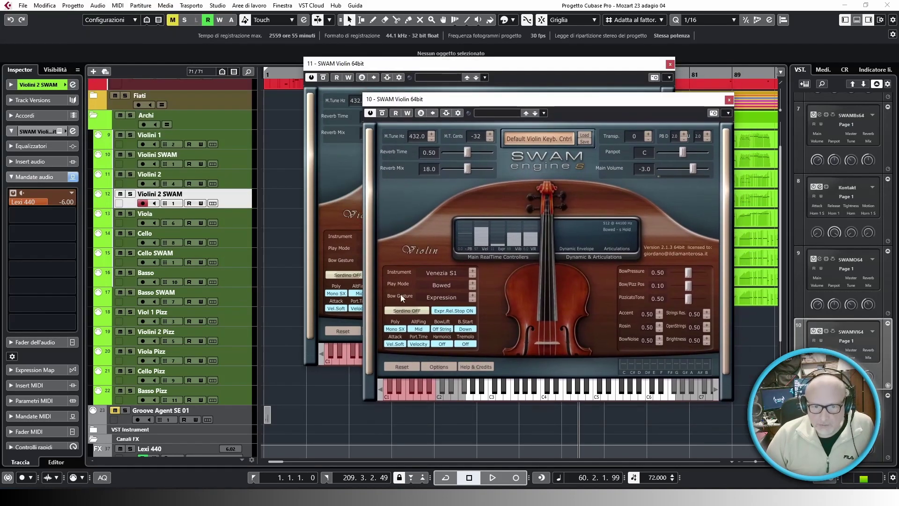
drag(481, 105, 510, 131)
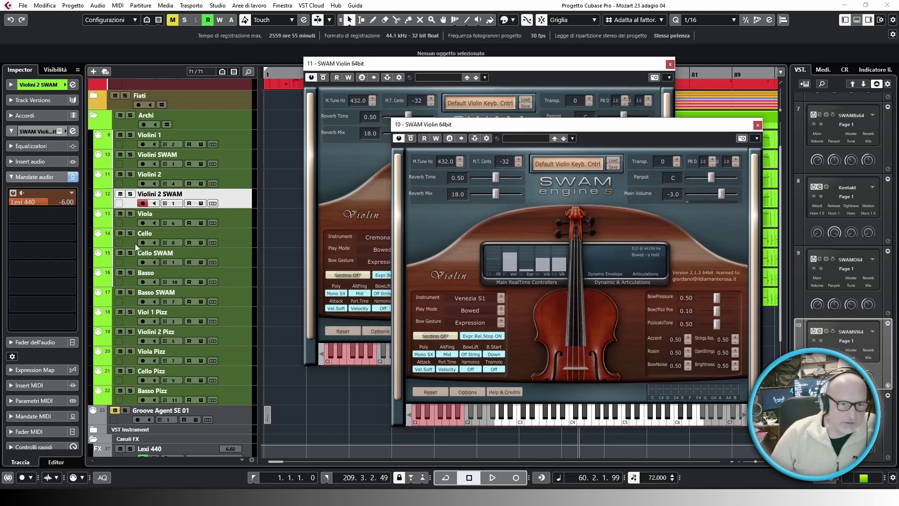
Open the Cello SWAM track's instrument window and place it over the violin windows to view its settings
click(240, 264)
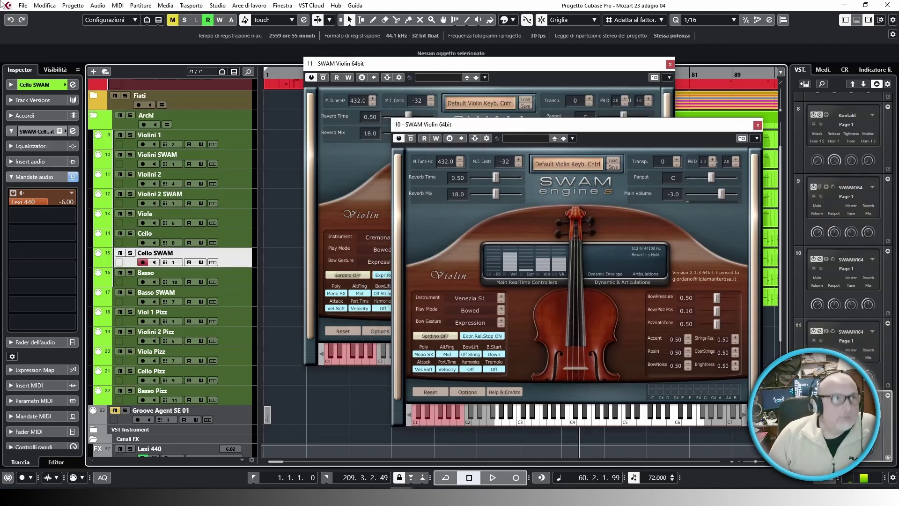
click(73, 84)
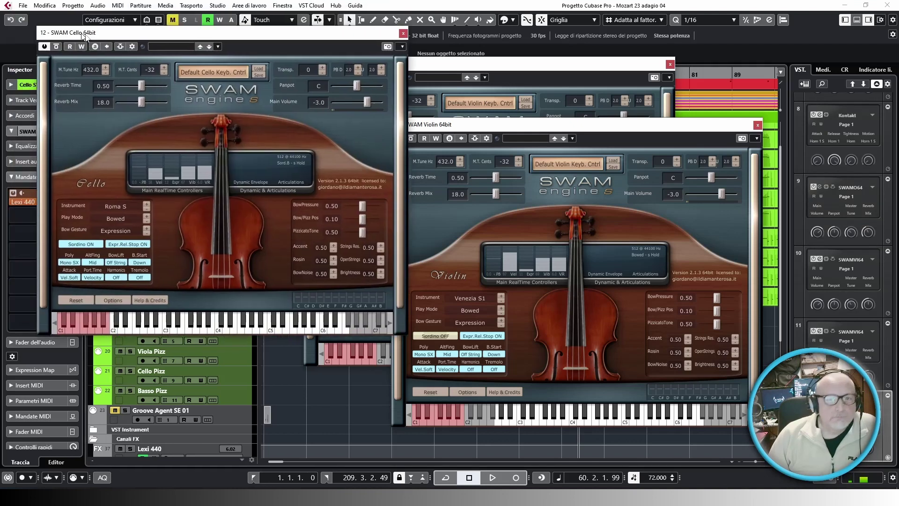
drag(97, 61, 308, 86)
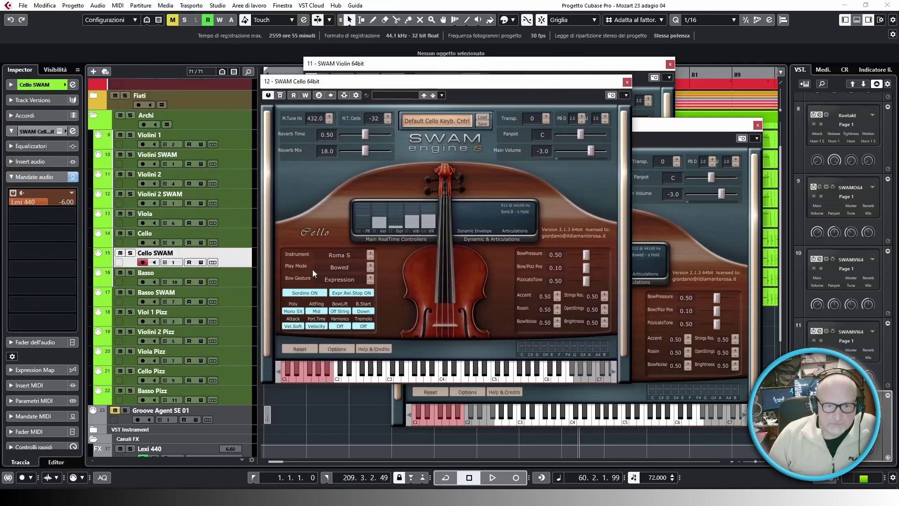
Open the Basso SWAM track's double bass instrument window and place it in front of the other string windows
click(233, 303)
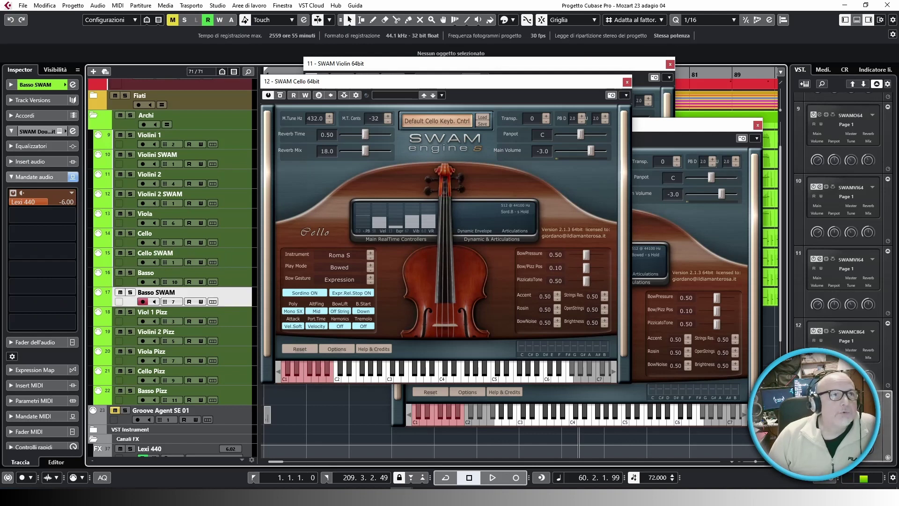
click(72, 84)
drag(217, 7, 322, 75)
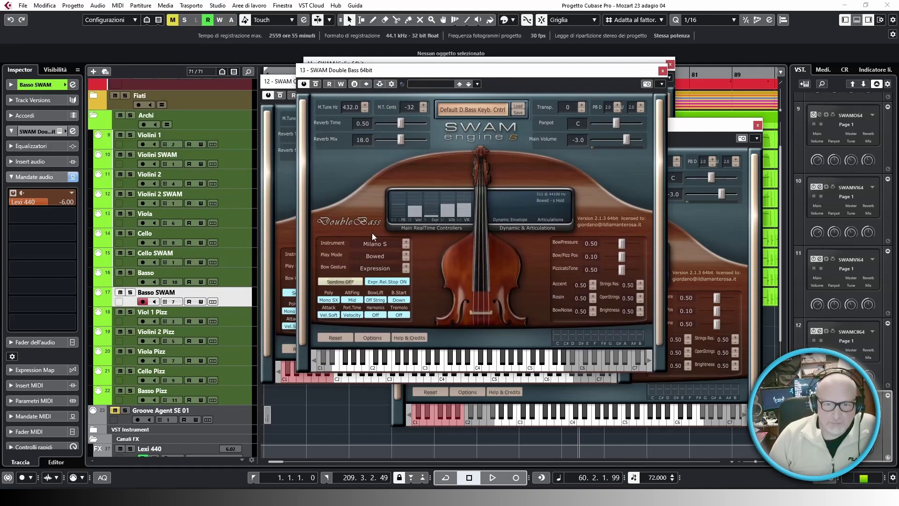
Close all the open SWAM string instrument windows
click(662, 71)
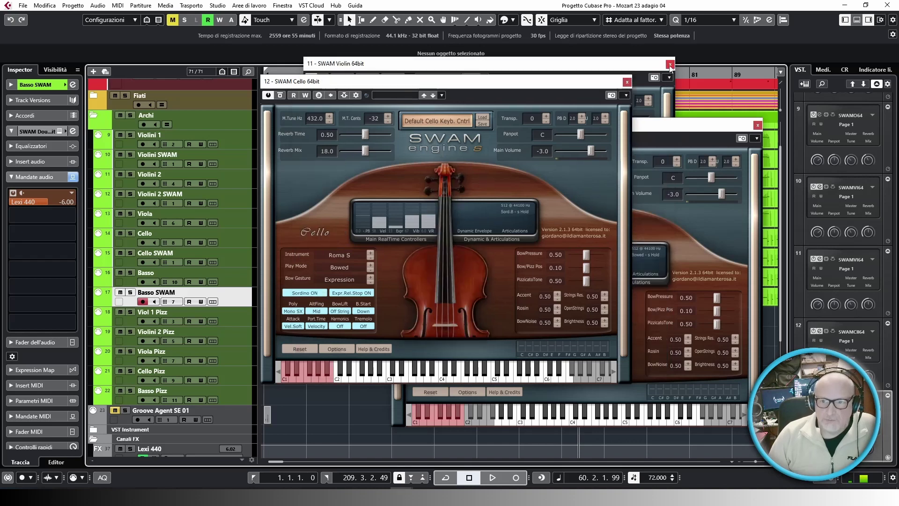
click(670, 64)
click(627, 82)
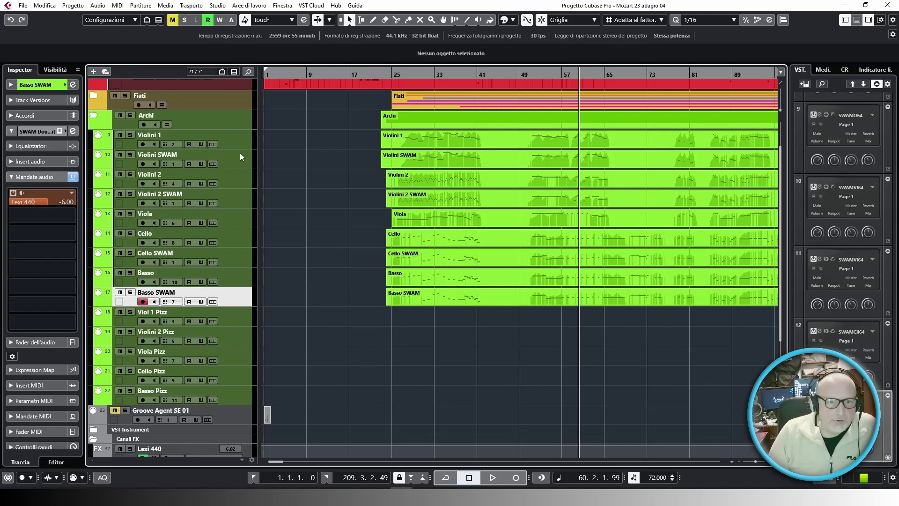
Open the Kontakt instrument of the Violini 1 track, look through its loaded multi rack including the Berlin Strings patches, and close it
click(224, 139)
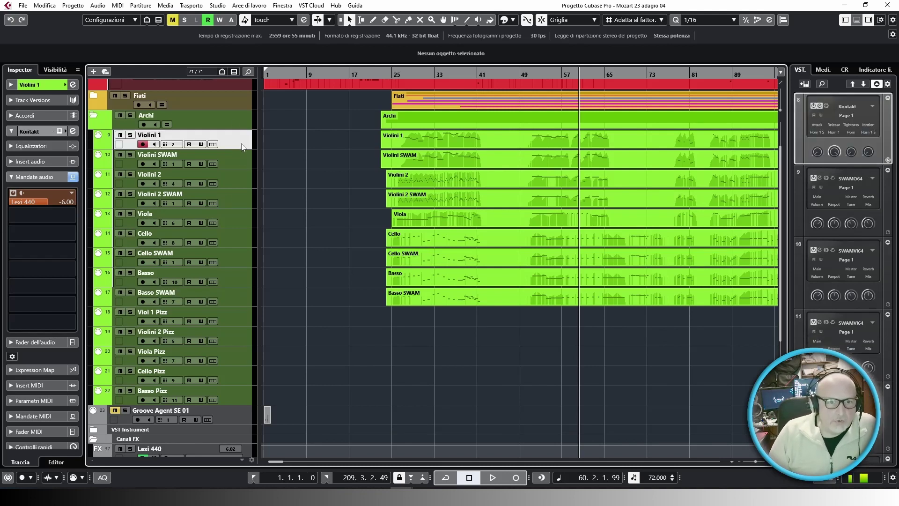
click(59, 132)
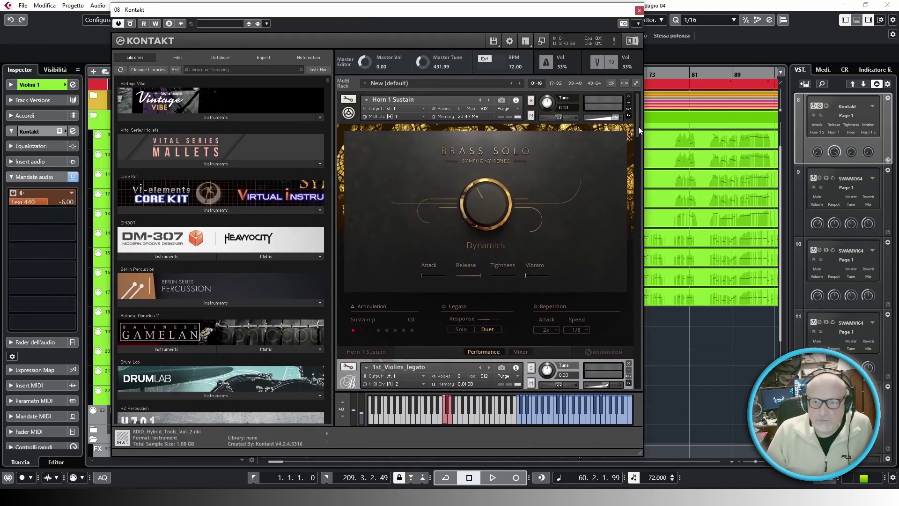
drag(640, 130, 643, 170)
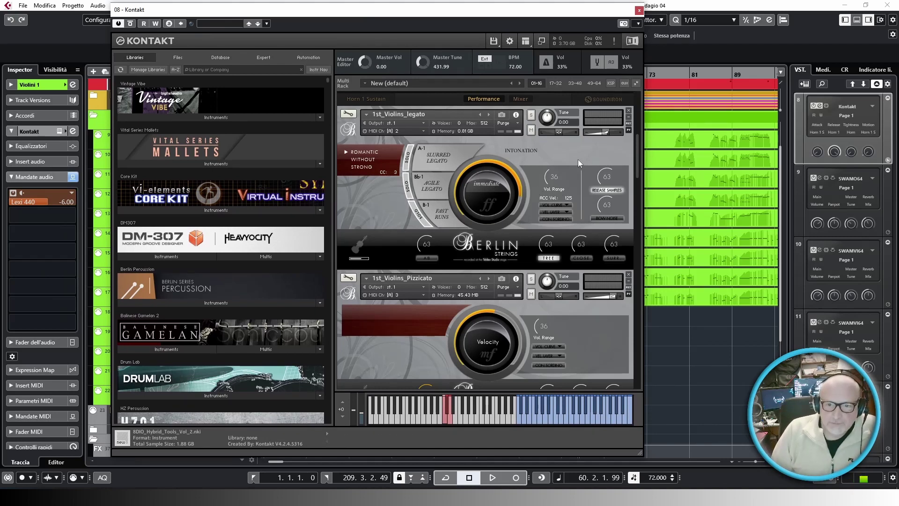
drag(637, 153, 635, 261)
click(639, 9)
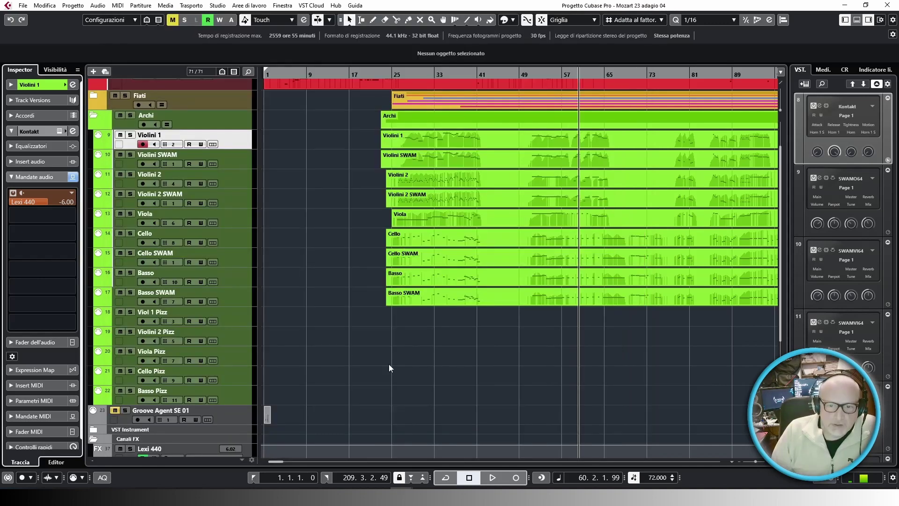
Solo the Violini 1 track, play it from bar 27 to hear it alone, and stop playback
click(403, 74)
click(131, 136)
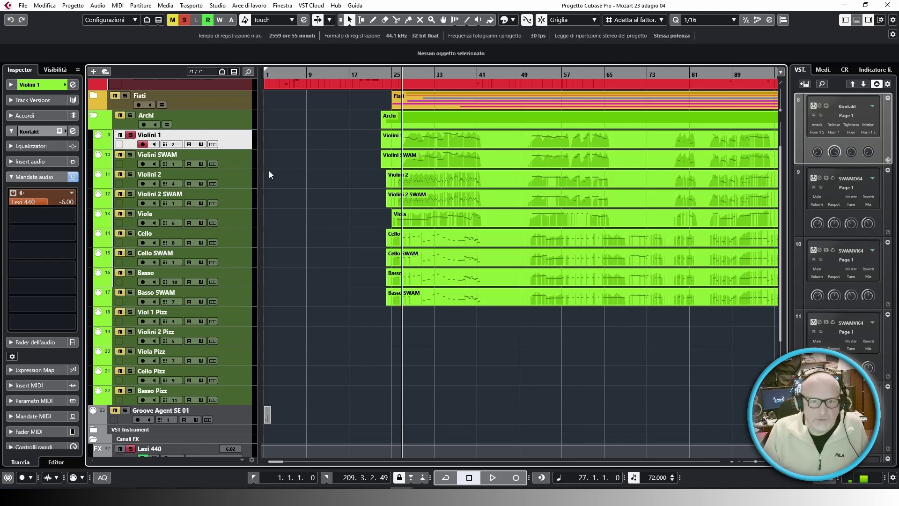
key(space)
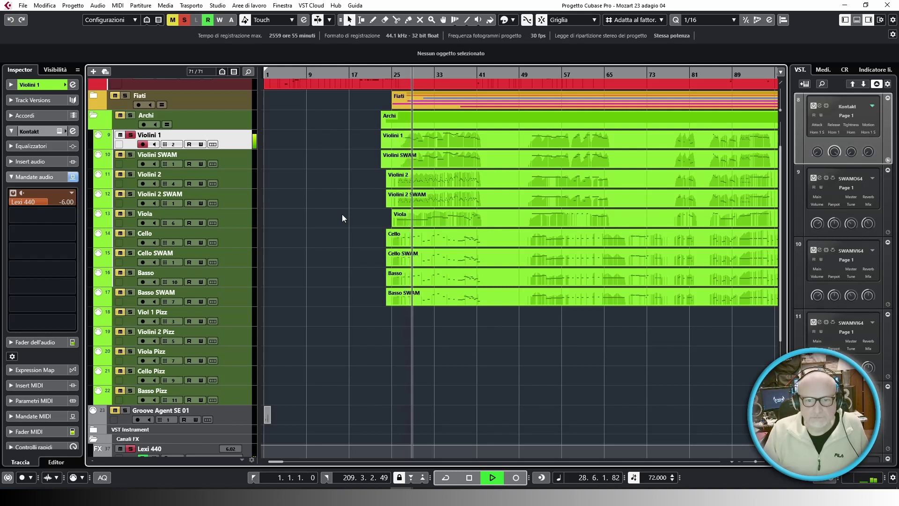
key(space)
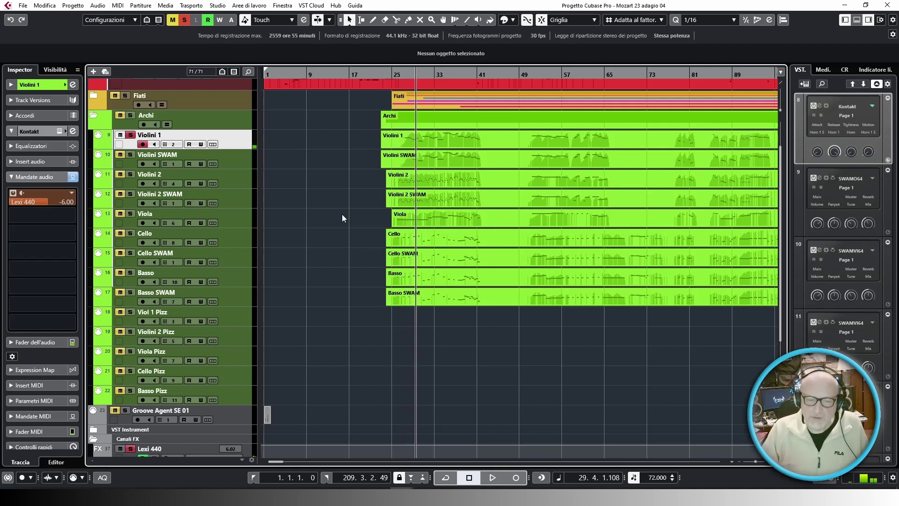
Add the Violini SWAM track to the solo and play both first violin tracks together from about bar 27
click(131, 155)
key(KP_Subtract)
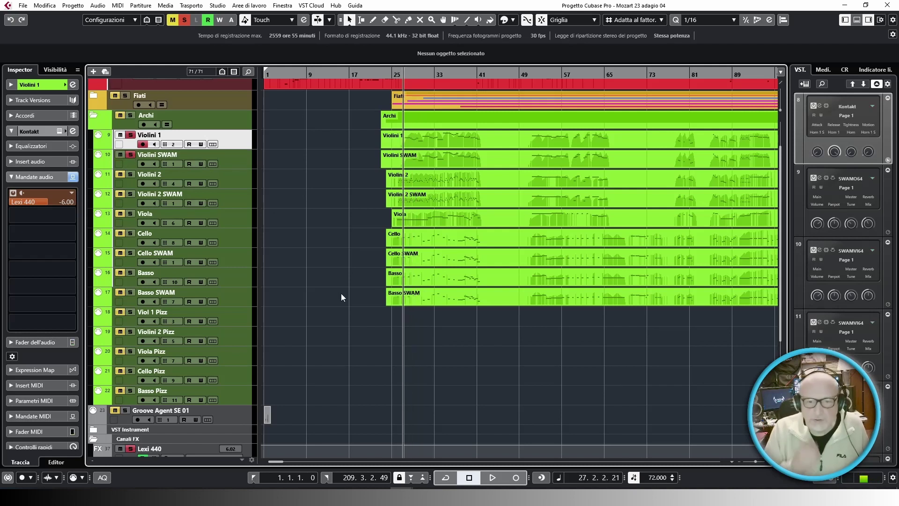
key(space)
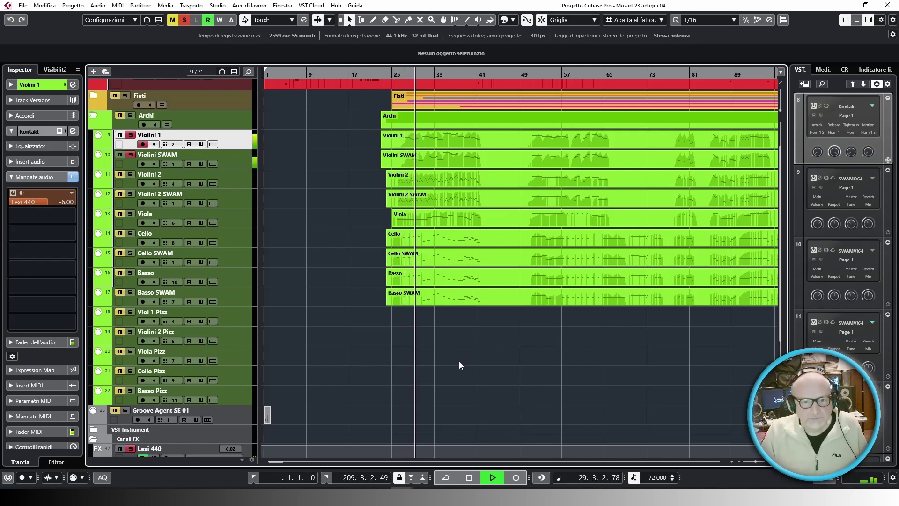
Compare Violini 1 and Violini SWAM during playback by soloing each alone and both together, finally stopping playback
click(133, 156)
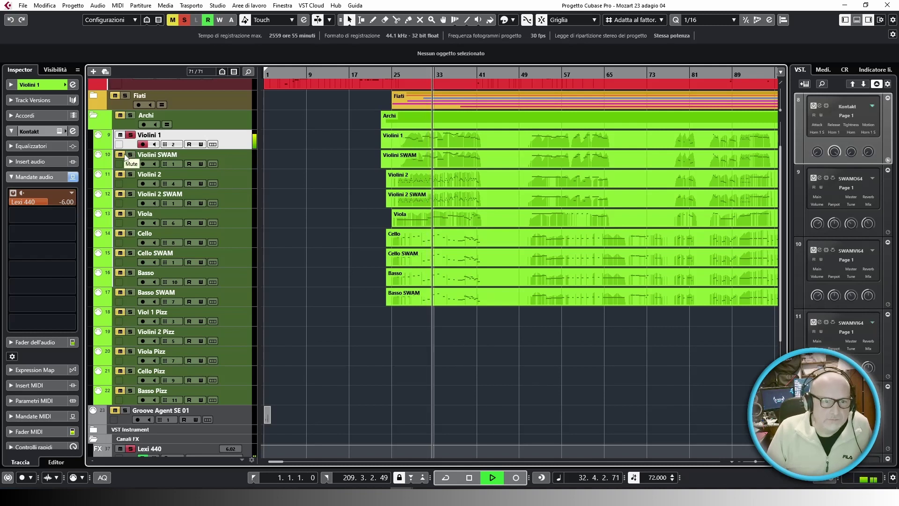
click(130, 154)
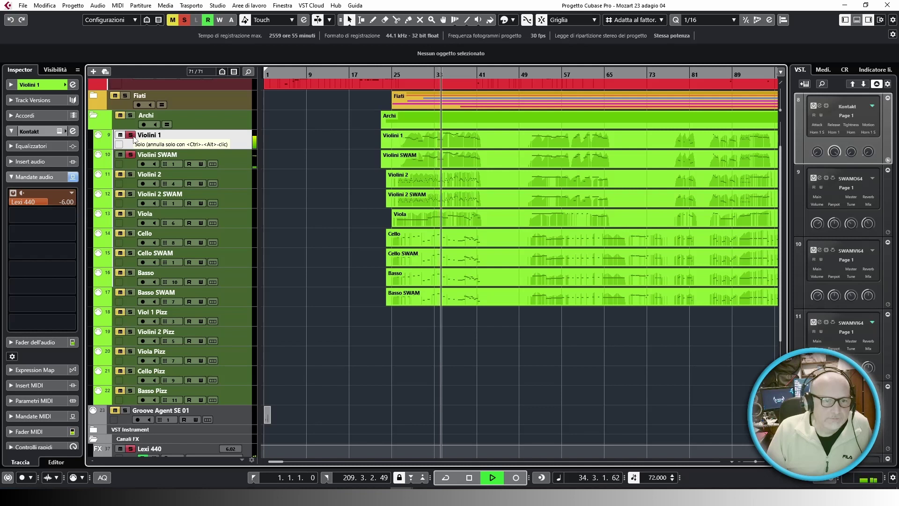
click(133, 136)
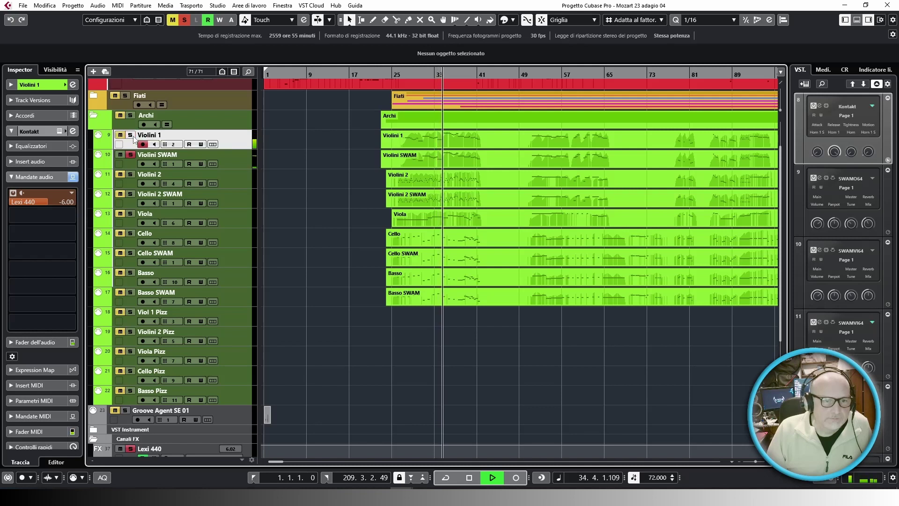
click(168, 157)
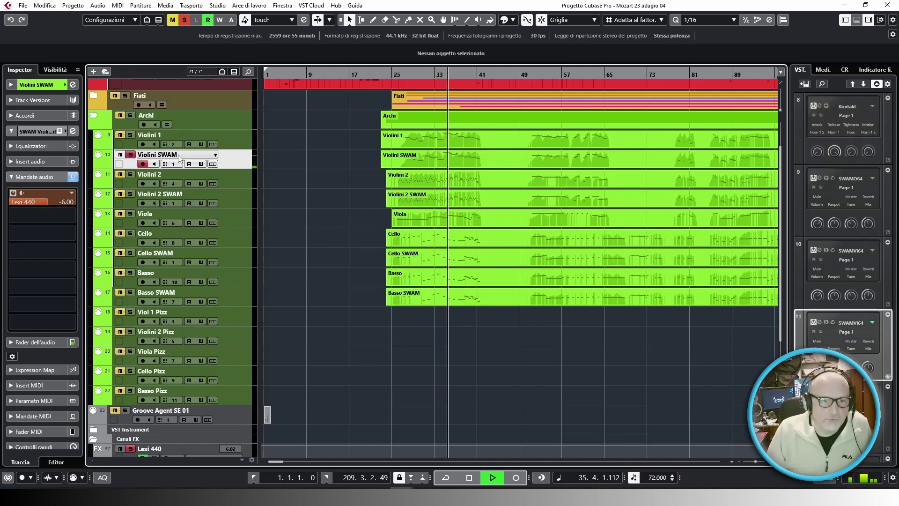
click(130, 136)
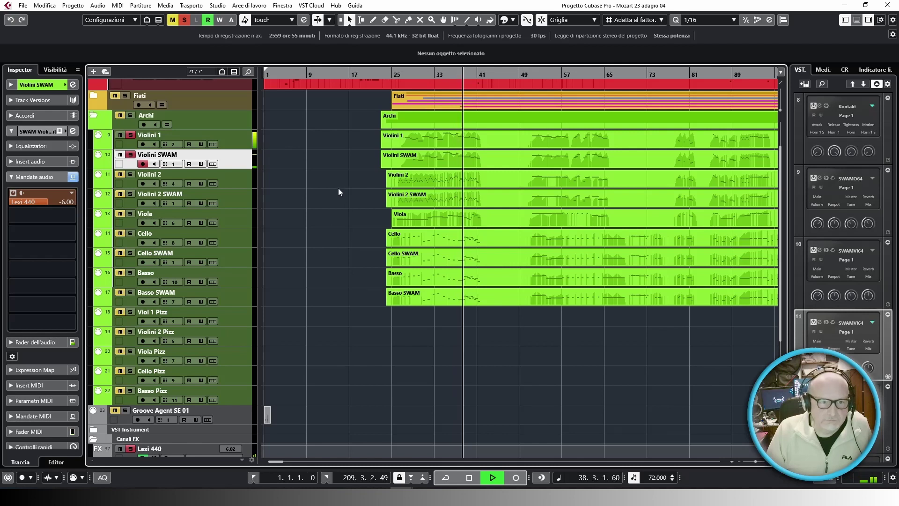
key(space)
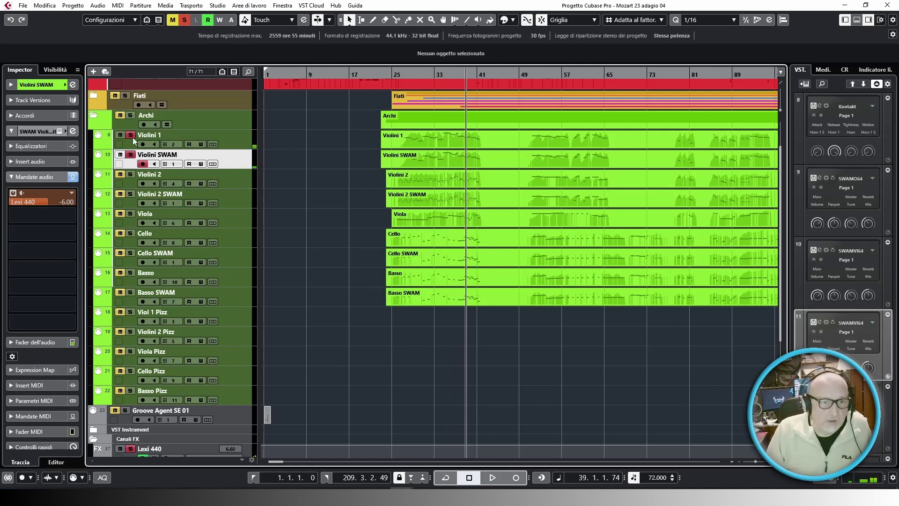
Clear the first violin solos, solo the Violini 2 track, and play it from about bar 27
click(131, 154)
click(241, 177)
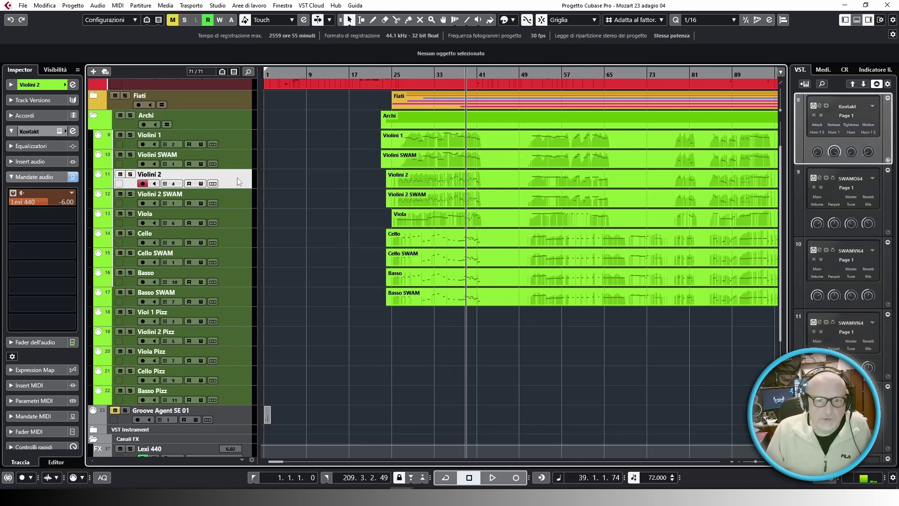
click(406, 85)
key(space)
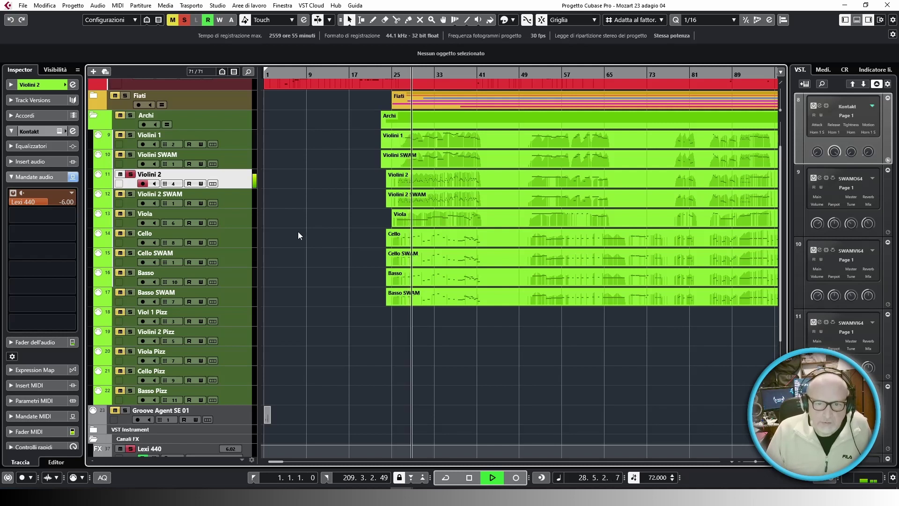
key(space)
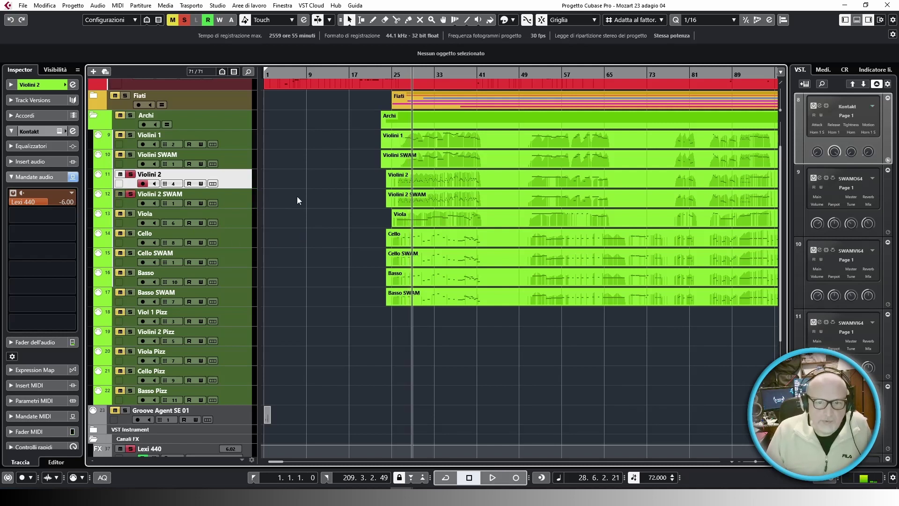
Play Violini 2 together with Violini 2 SWAM from bar 27, and replay the passage with only the SWAM track soloed
key(KP_Subtract)
key(space)
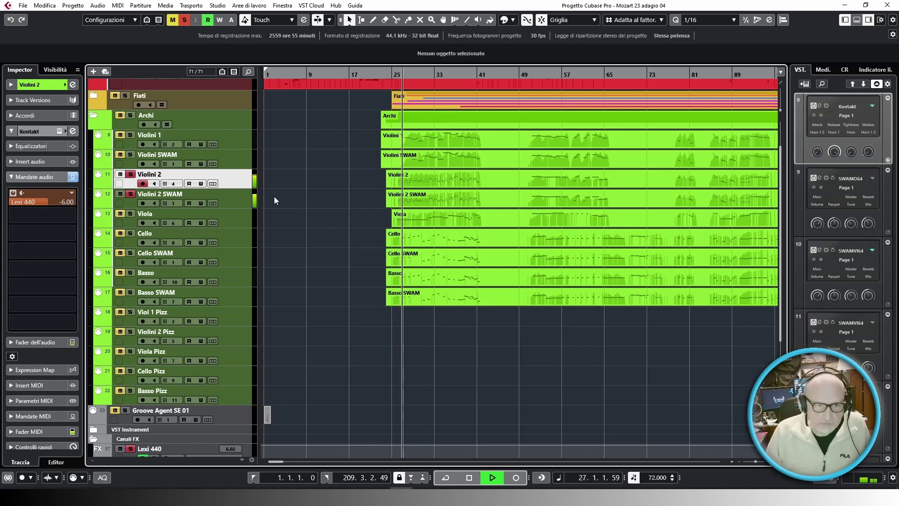
click(131, 176)
key(space)
key(space)
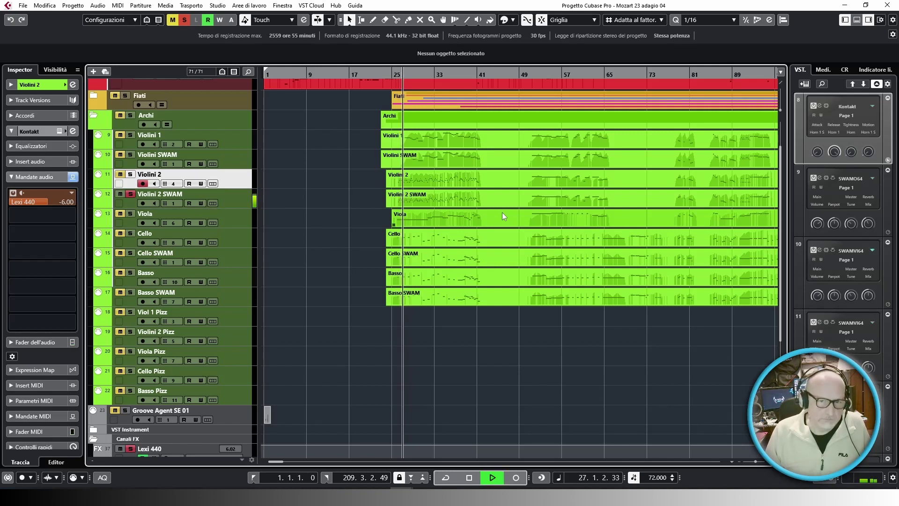
Solo Violini 2 again alongside Violini 2 SWAM, replay the passage with both tracks, and stop playback
click(131, 175)
key(space)
key(space)
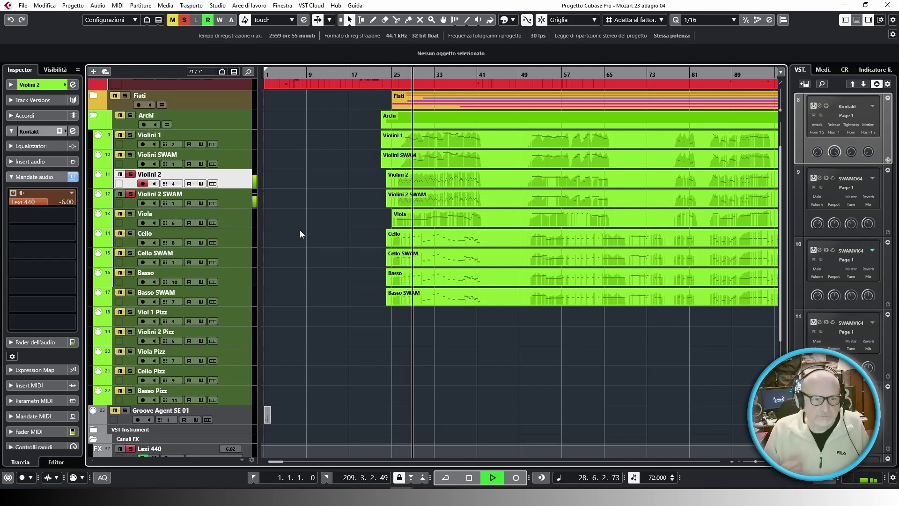
key(space)
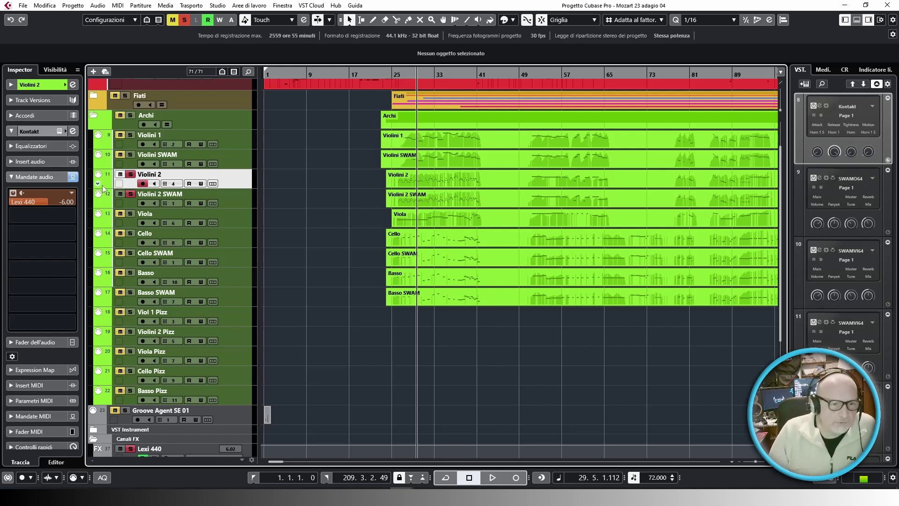
Solo the Cello and Cello SWAM tracks around bar 90 and compare their sound separately and together
click(182, 237)
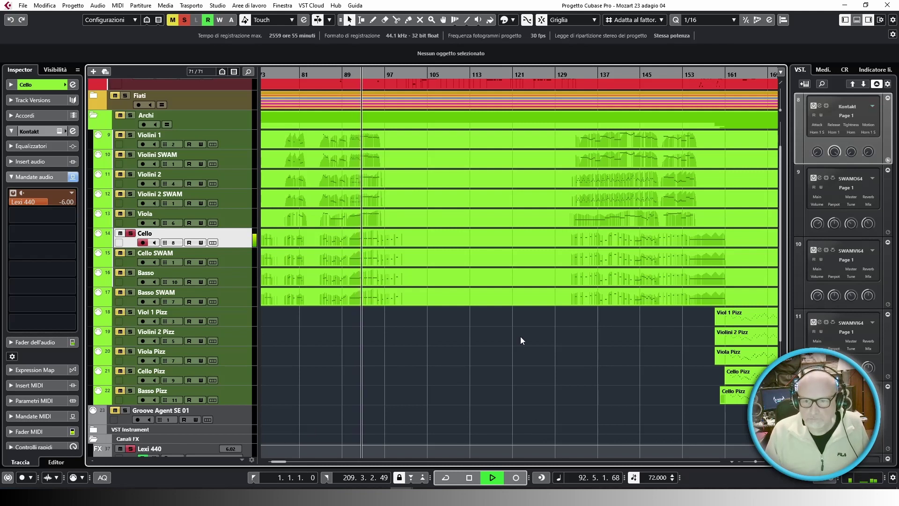
key(space)
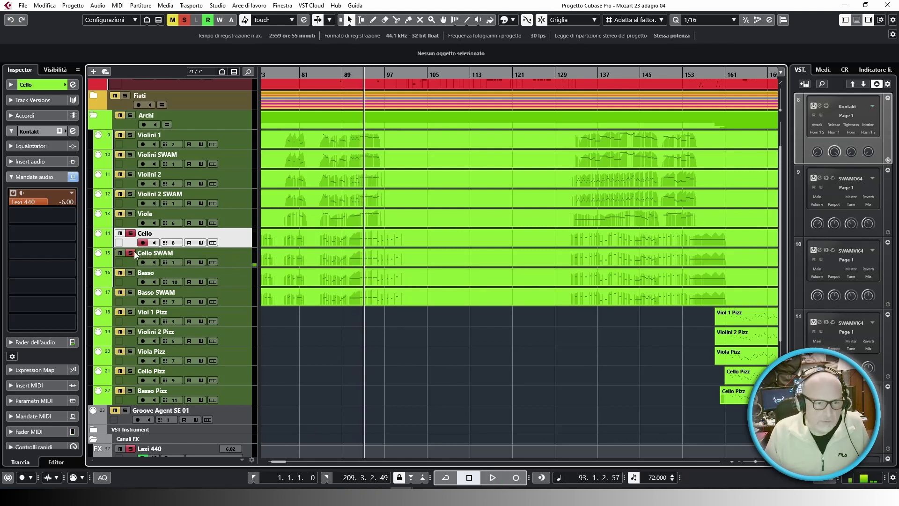
key(KP_Subtract)
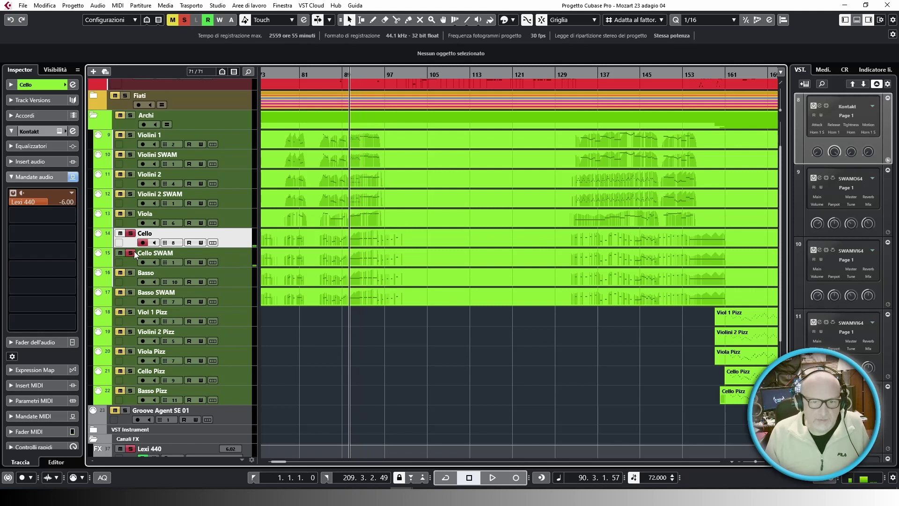
key(space)
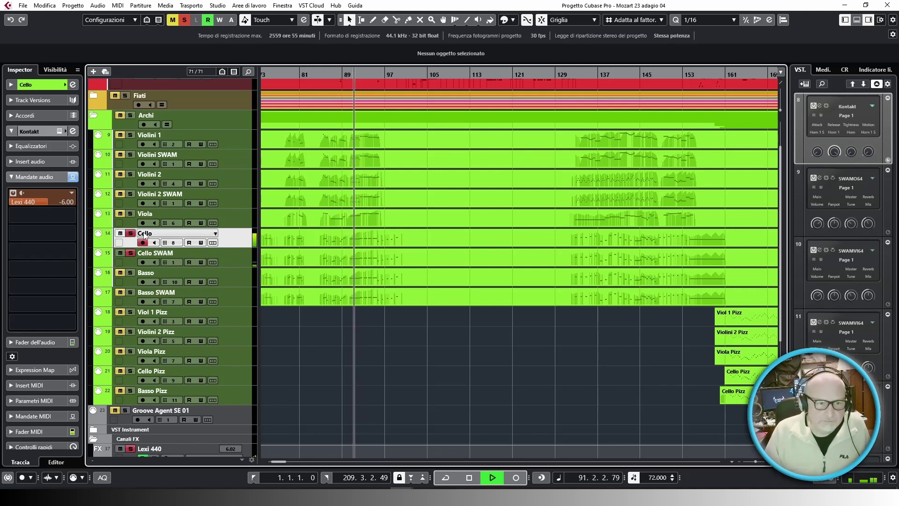
click(130, 233)
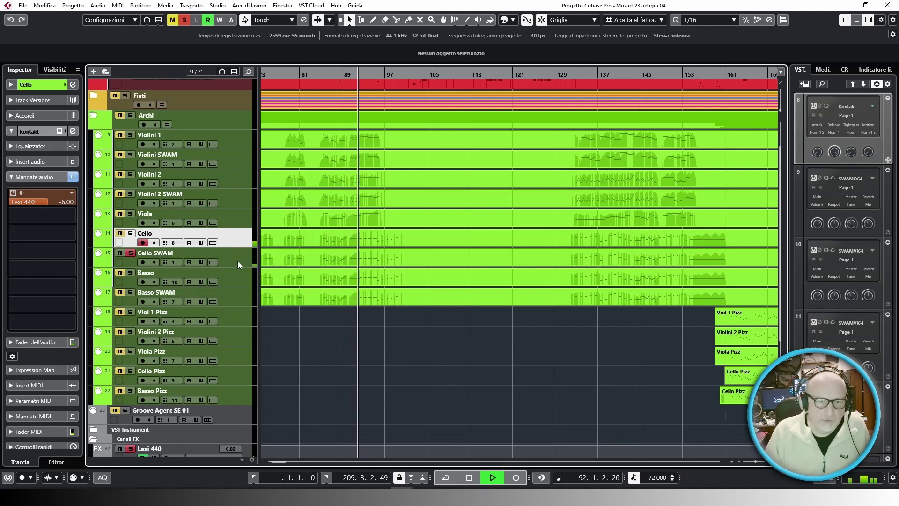
click(131, 234)
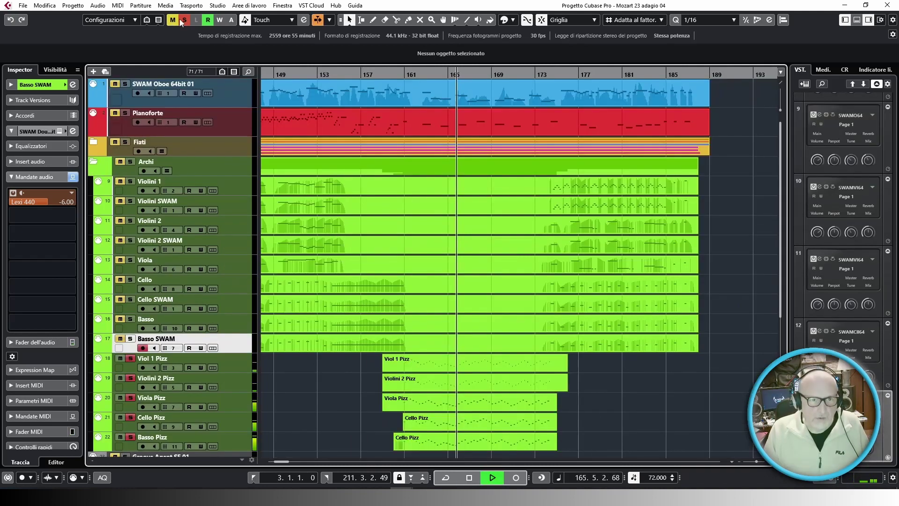
Stop playback, clear all track solos, and leave both the Fiati and Archi folder tracks expanded
key(space)
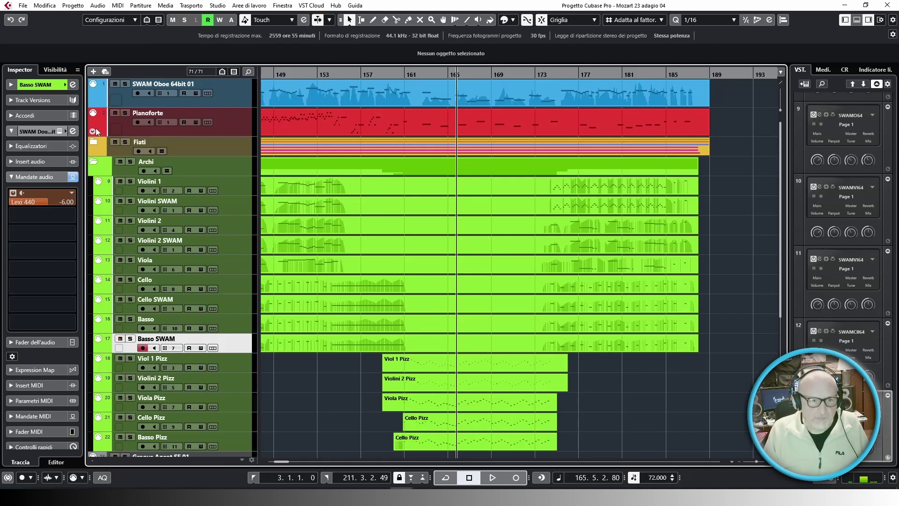
click(94, 163)
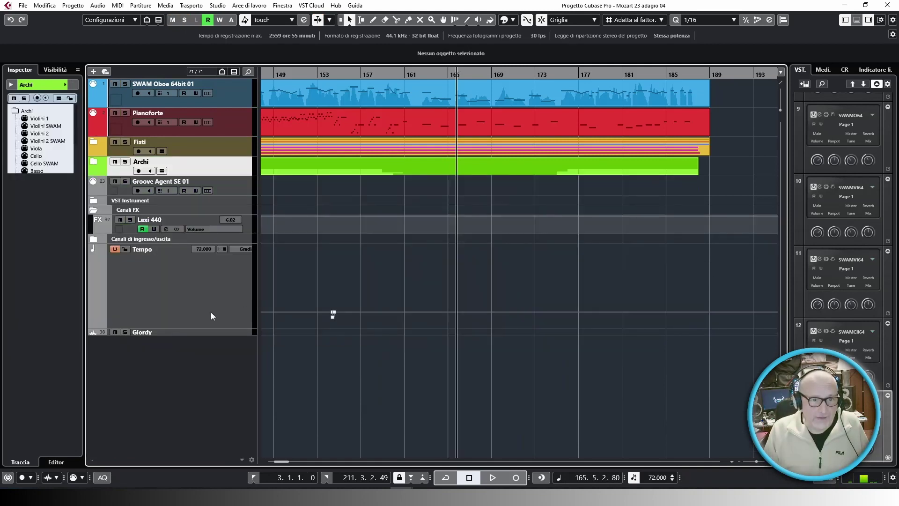
click(94, 141)
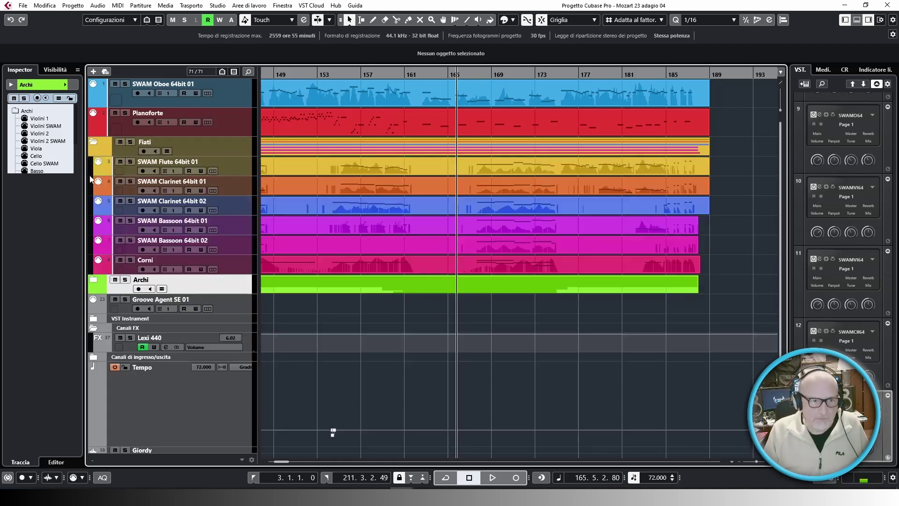
click(94, 281)
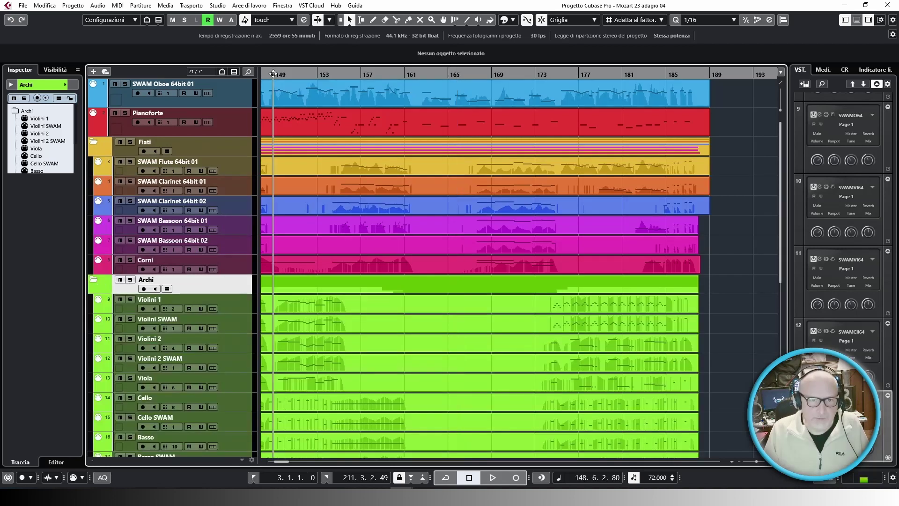
Move the playback position to bar 23 and play the full orchestra from there
key(KP_Subtract)
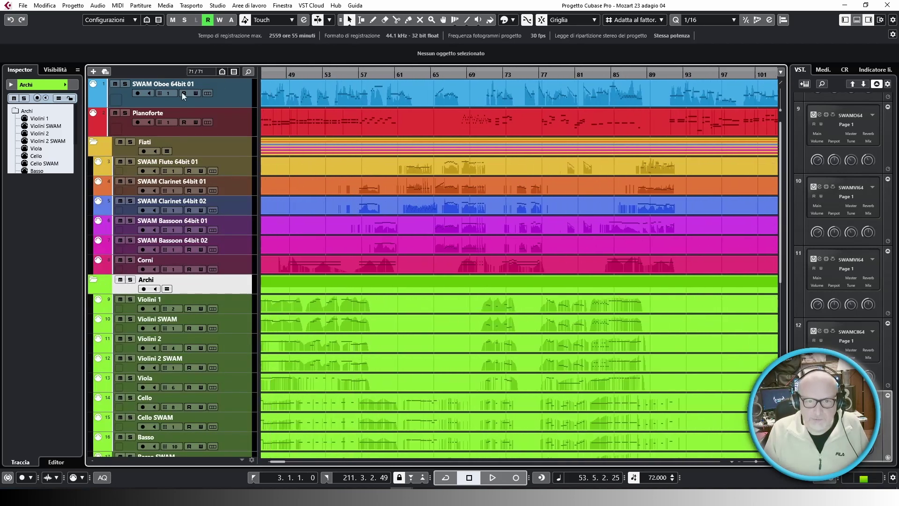
click(462, 74)
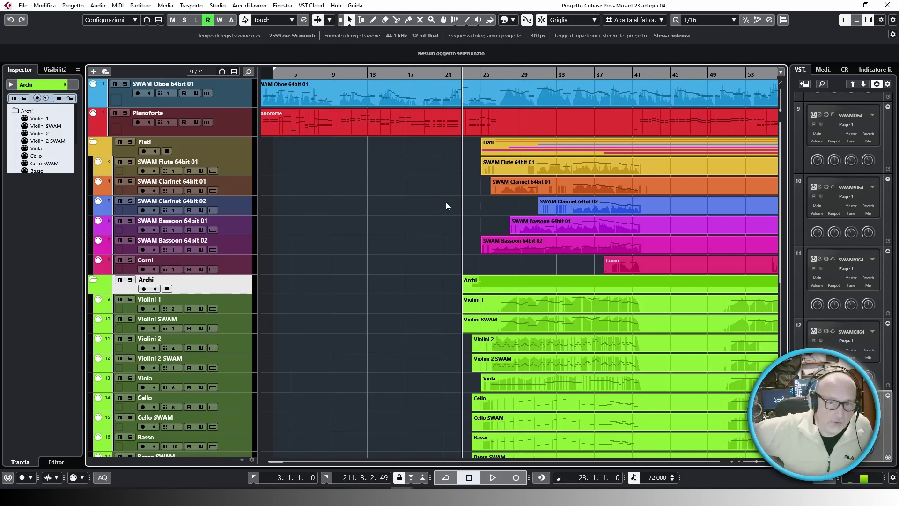
key(space)
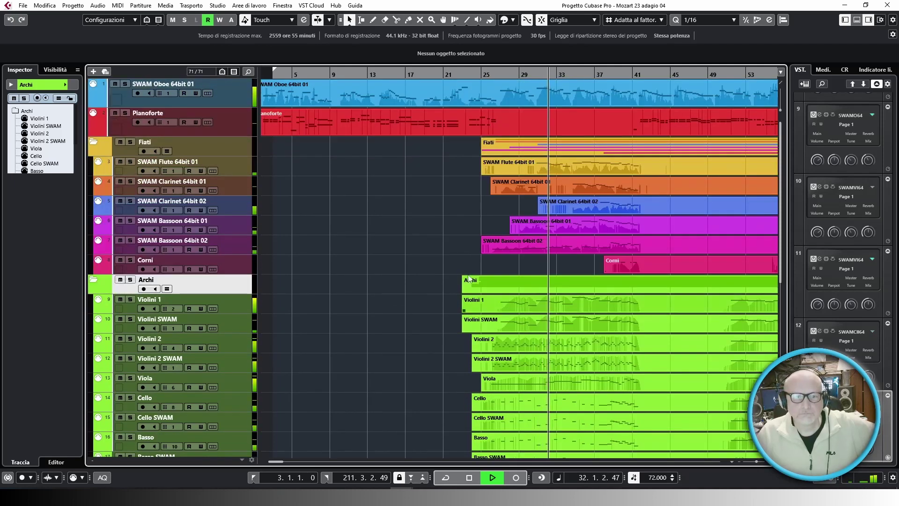
Select all the string parts from Violini 1 to Basso SWAM and examine their notes around bars 32 to 39 in the Key Editor
drag(450, 305, 670, 320)
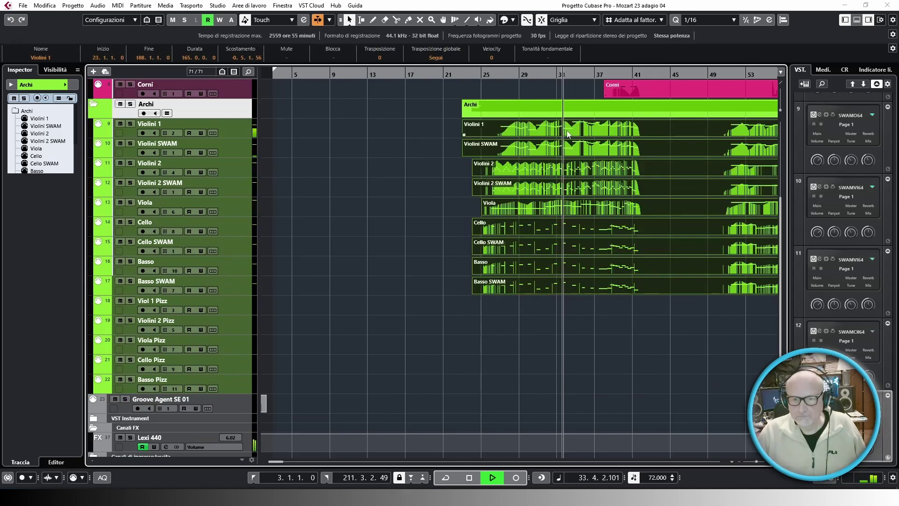
double_click(568, 133)
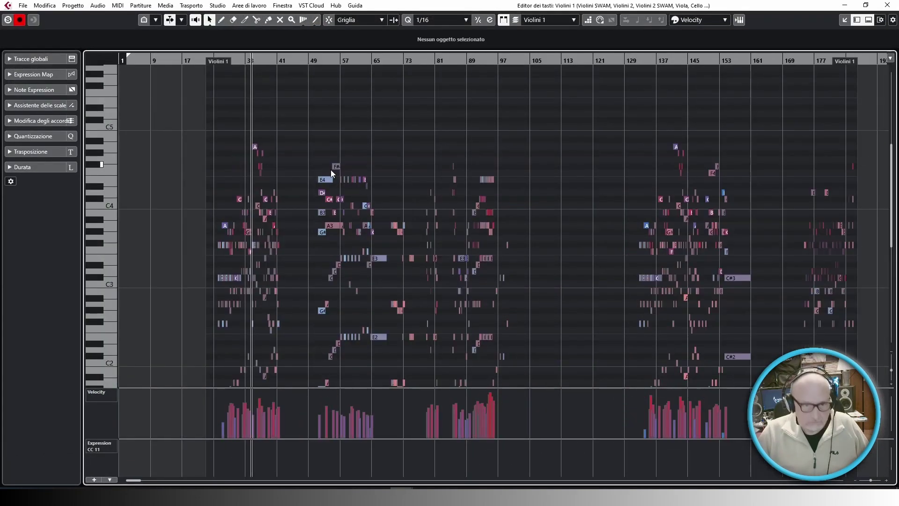
key(h)
key(h)
key(h)
key(h)
key(h)
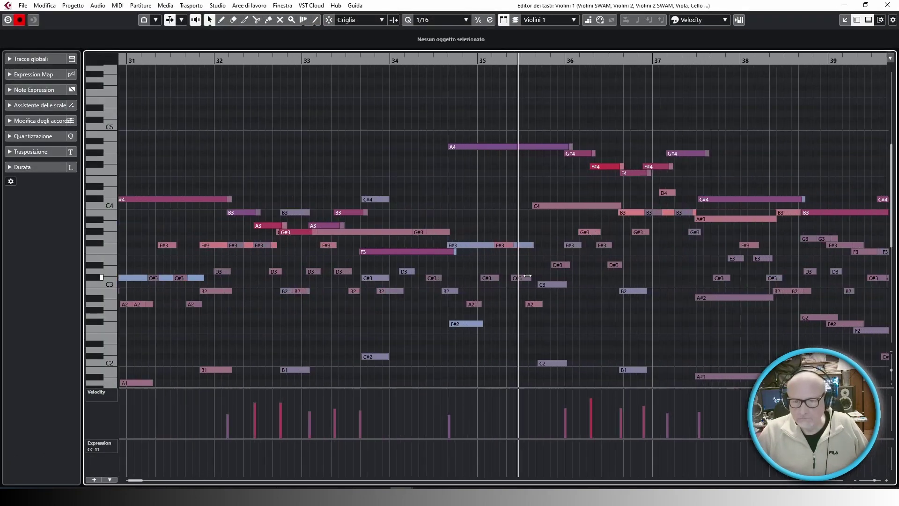
key(h)
scroll(527, 275, down, 3)
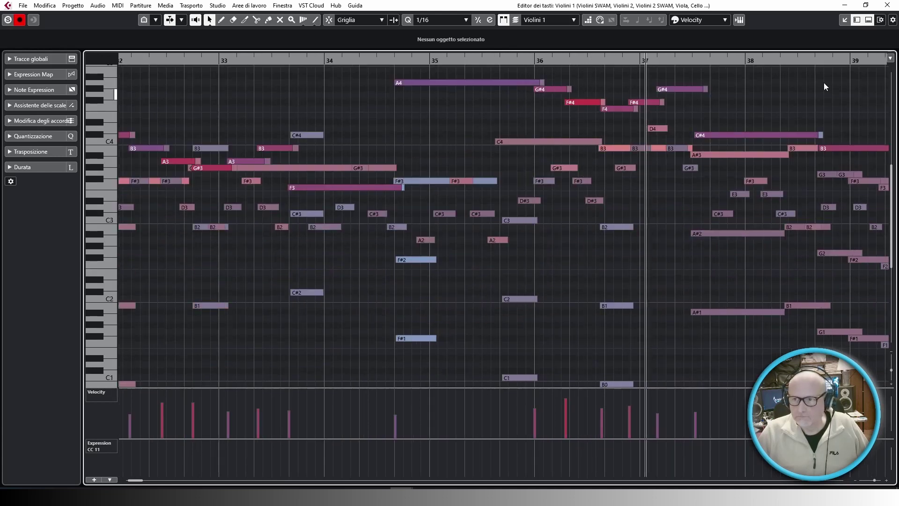
Close the string parts' editor, select all wind parts from SWAM Flute to Corni, and examine their notes around bars 36 to 41 in the Key Editor
key(ctrl+w)
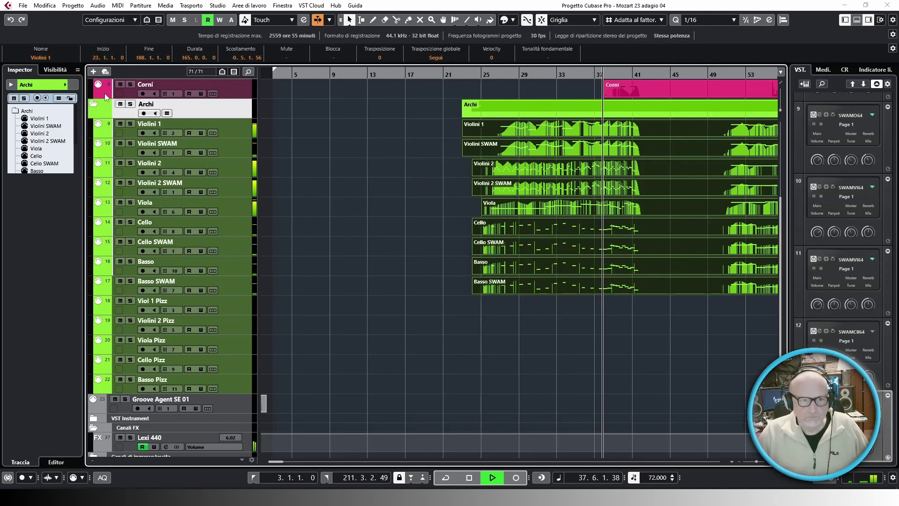
scroll(104, 94, up, 5)
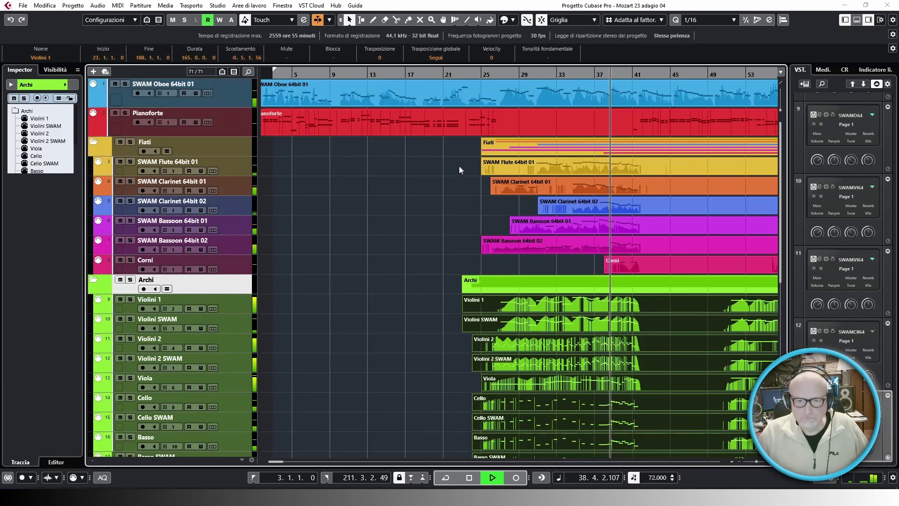
drag(459, 169, 657, 263)
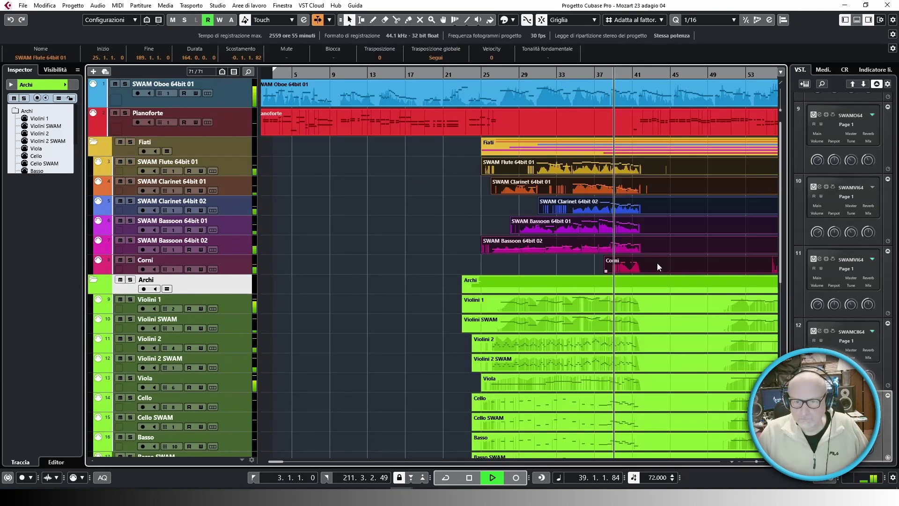
double_click(624, 167)
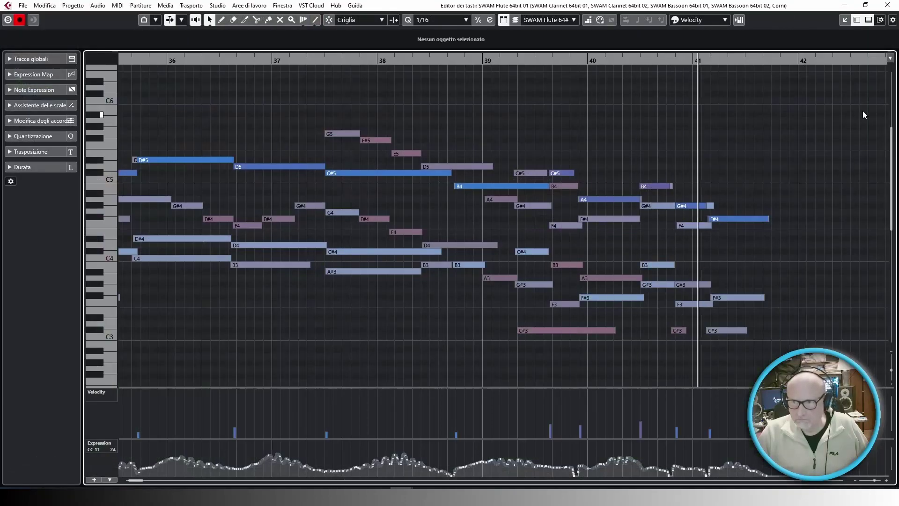
key(Return)
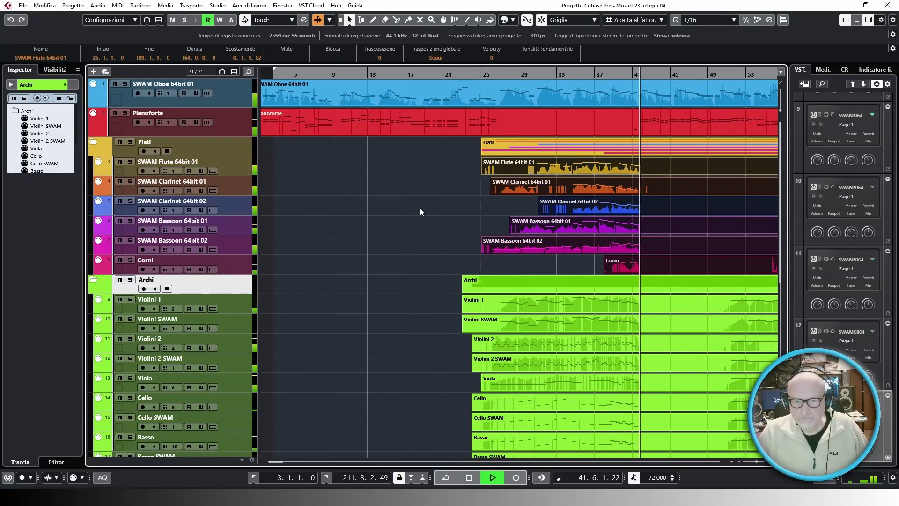
Stop playback with no parts selected and move the playback position ahead to around bar 178
click(420, 207)
key(space)
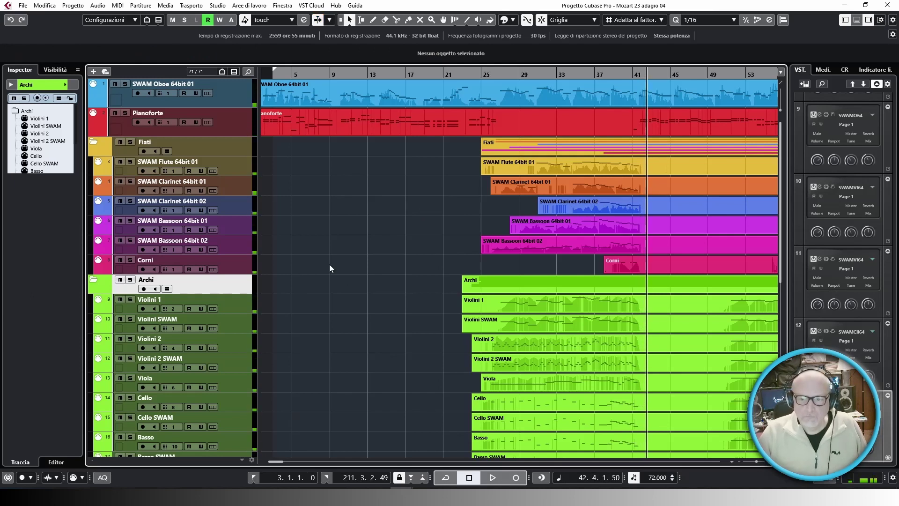
key(n)
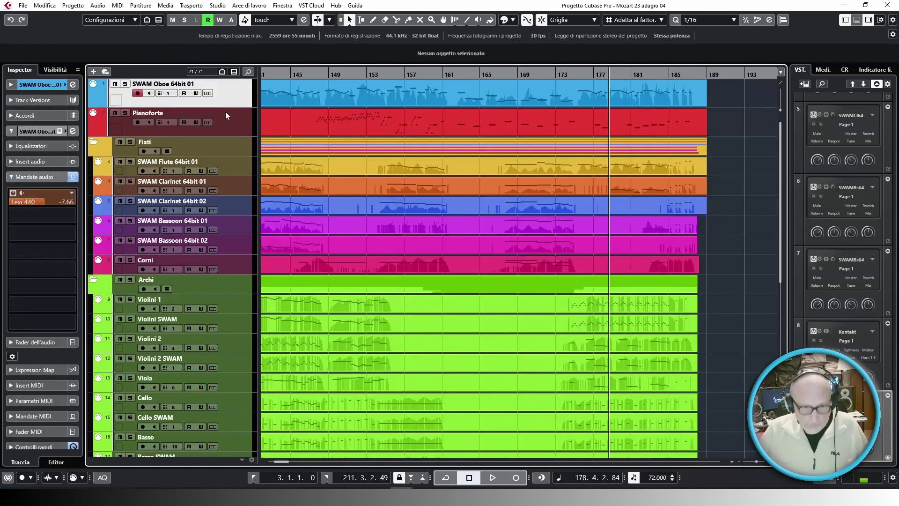